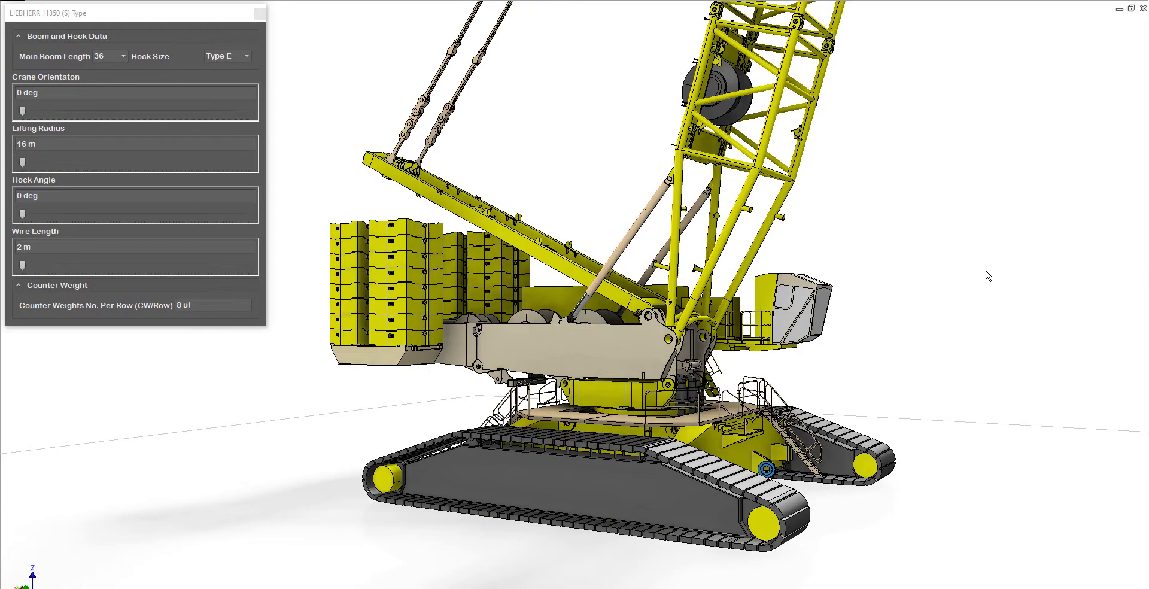
Examine the crawler crane from several angles, from the undercarriage and counterweights up to the full boom and hook.
{"action": "left_click", "coordinate": [1136, 175]}
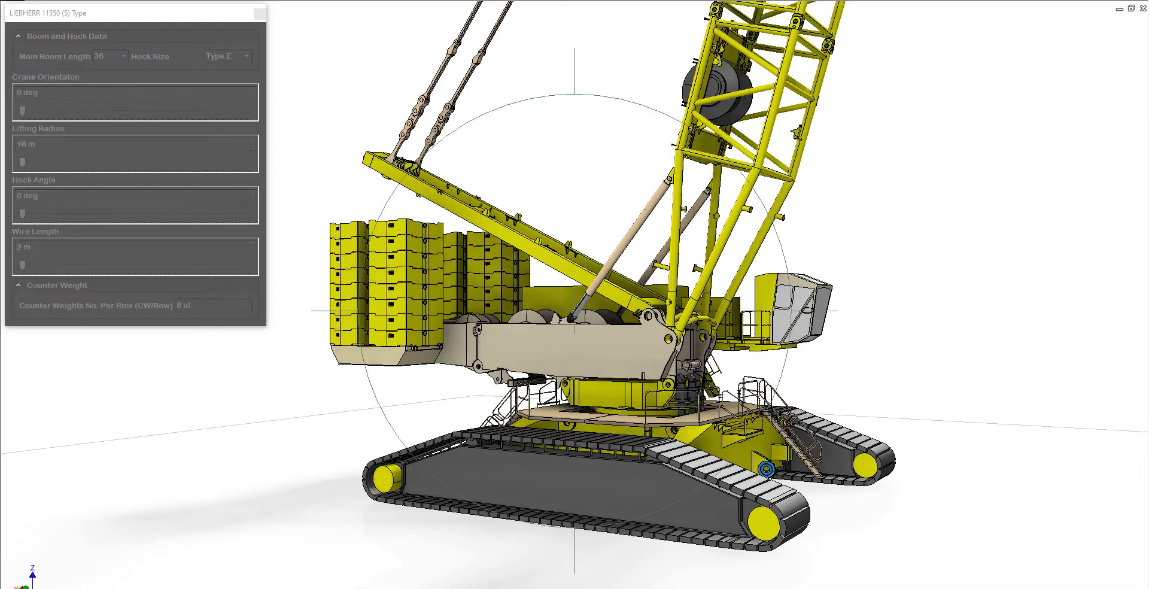
{"action": "left_click_drag", "start_coordinate": [807, 311], "coordinate": [777, 313]}
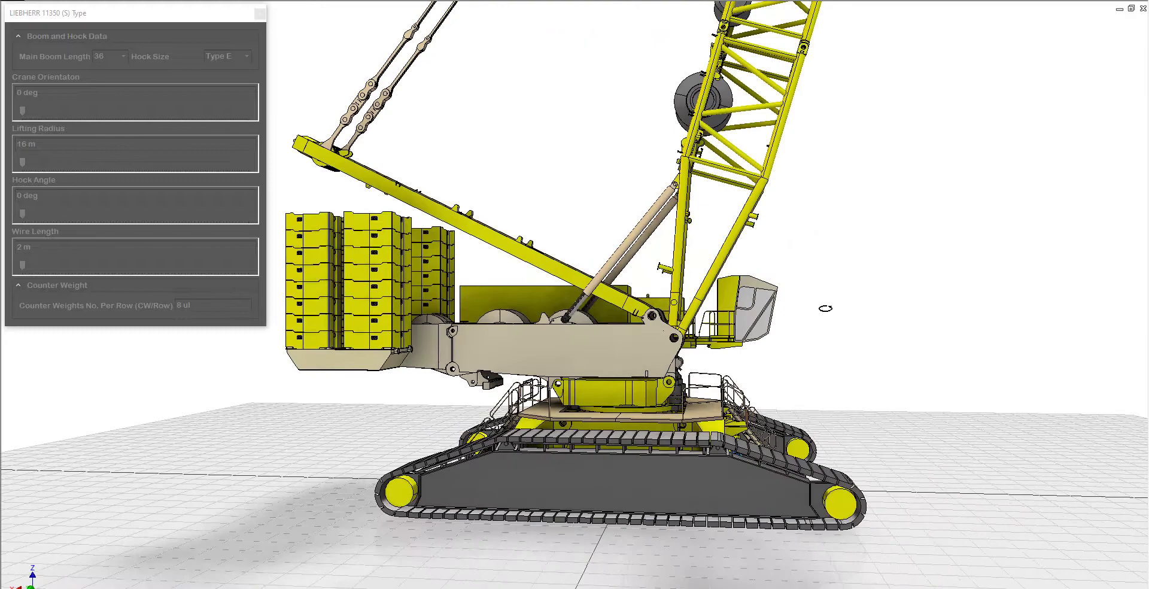
{"action": "middle_click_drag", "start_coordinate": [825, 307], "coordinate": [796, 308], "text": "shift"}
{"action": "scroll", "coordinate": [688, 308], "scroll_direction": "up", "scroll_amount": 2}
{"action": "middle_click_drag", "start_coordinate": [688, 318], "coordinate": [616, 419]}
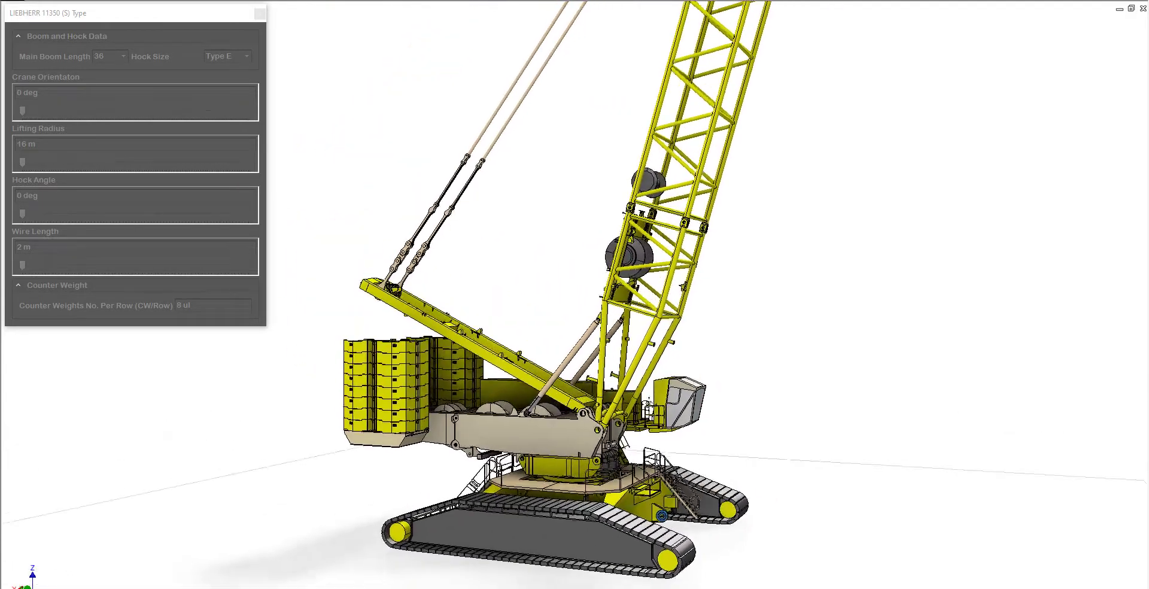
{"action": "scroll", "coordinate": [617, 419], "scroll_direction": "up", "scroll_amount": 2}
{"action": "middle_click_drag", "start_coordinate": [657, 352], "coordinate": [701, 350], "text": "shift"}
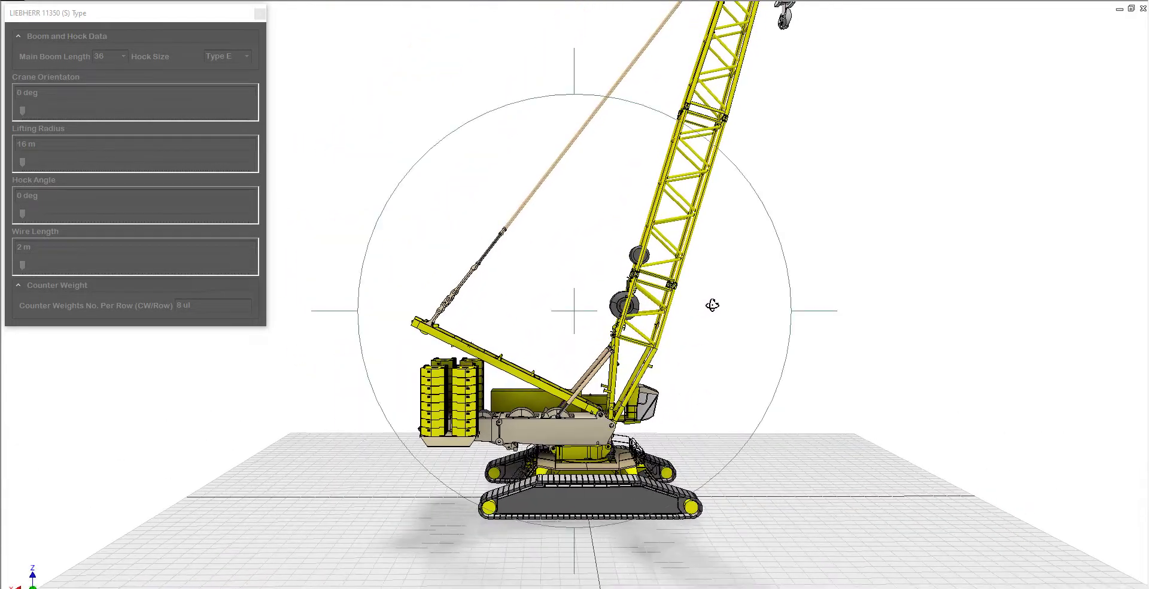
{"action": "middle_click_drag", "start_coordinate": [713, 306], "coordinate": [682, 339]}
{"action": "right_click", "coordinate": [693, 305]}
{"action": "left_click", "coordinate": [732, 308]}
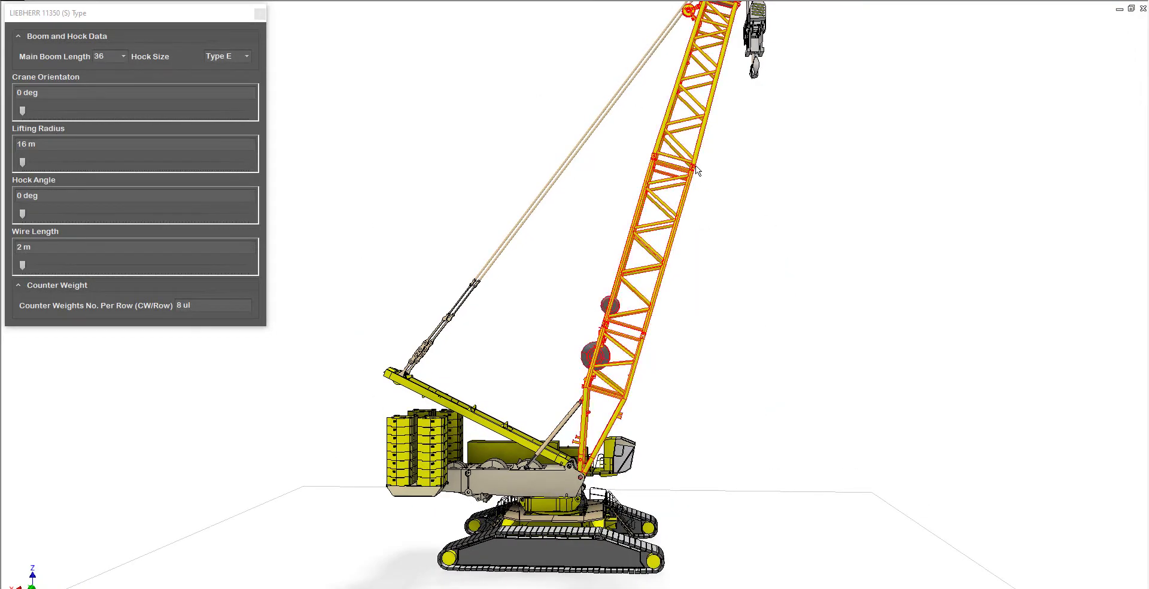
Raise the lifting radius to 17 m and then 40, accepting the automatic correction to the 38 m maximum.
{"action": "left_click", "coordinate": [122, 56]}
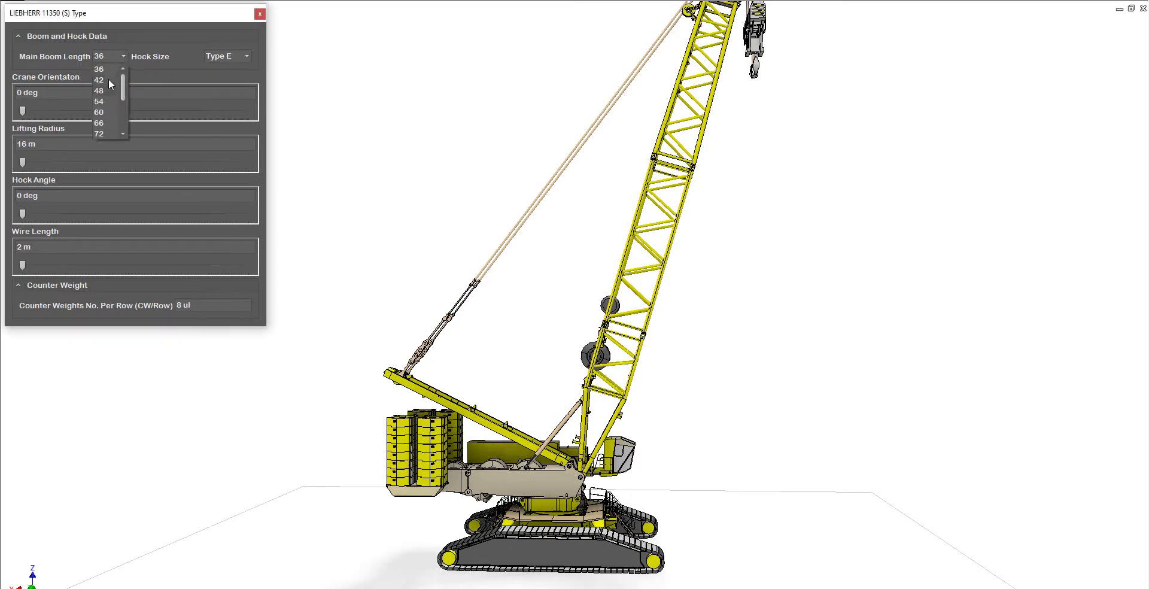
{"action": "left_click", "coordinate": [125, 54]}
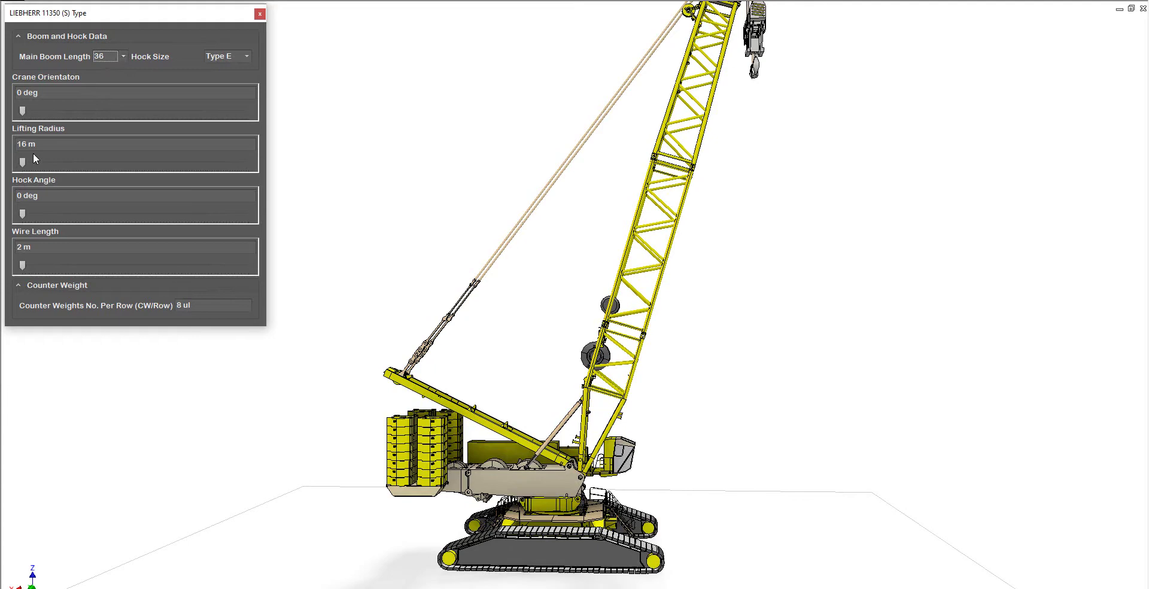
{"action": "left_click_drag", "start_coordinate": [24, 160], "coordinate": [30, 159]}
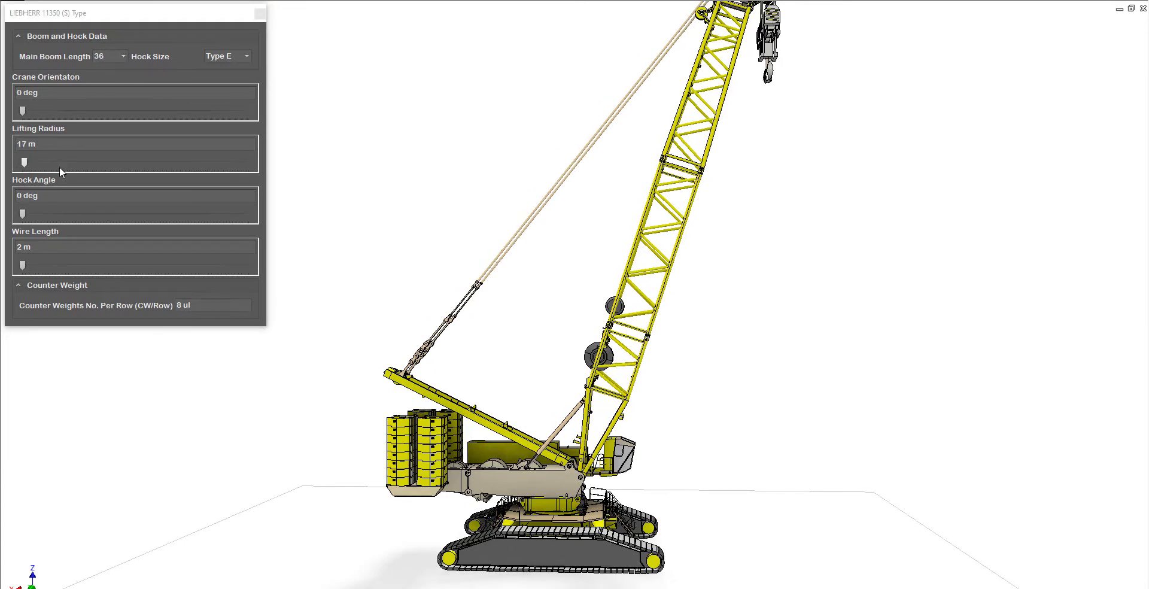
{"action": "left_click_drag", "start_coordinate": [30, 158], "coordinate": [75, 165]}
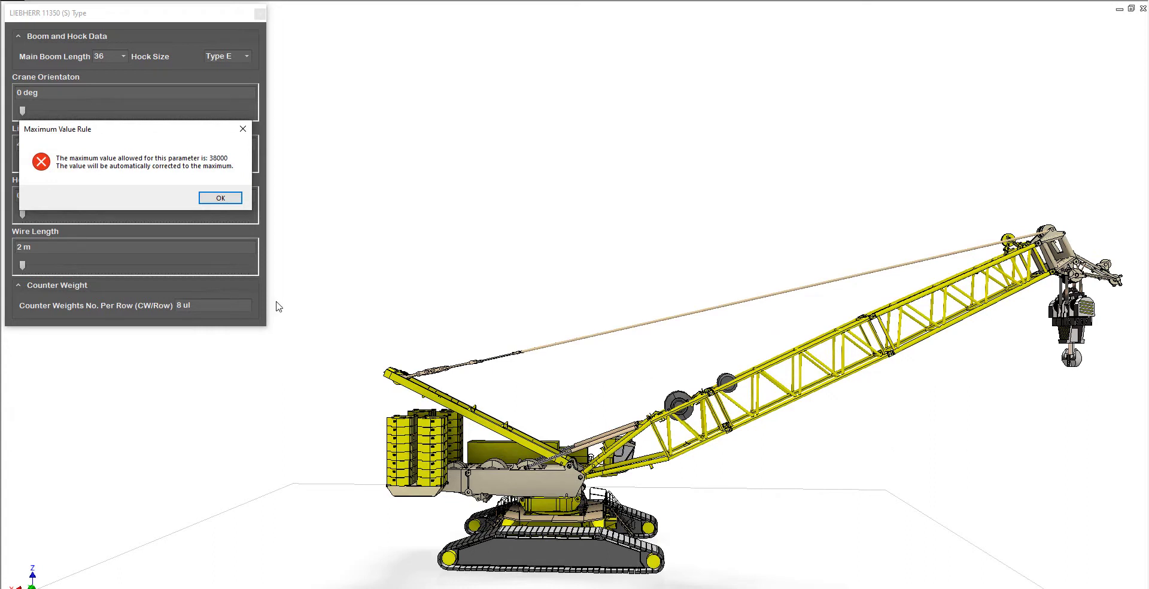
{"action": "left_click_drag", "start_coordinate": [111, 129], "coordinate": [401, 138]}
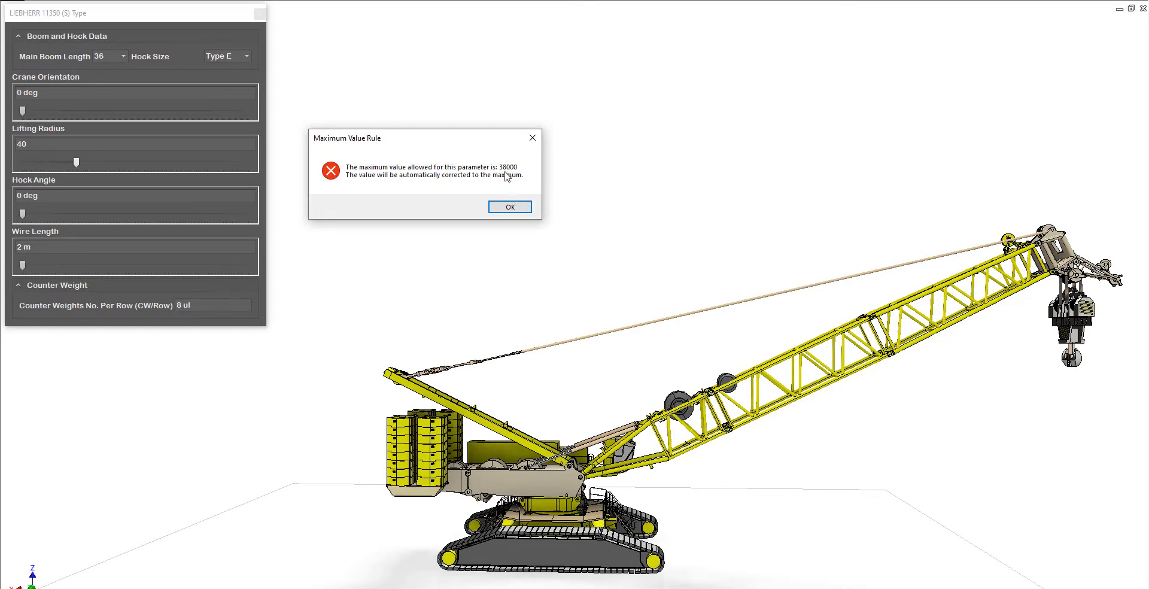
{"action": "left_click", "coordinate": [514, 207]}
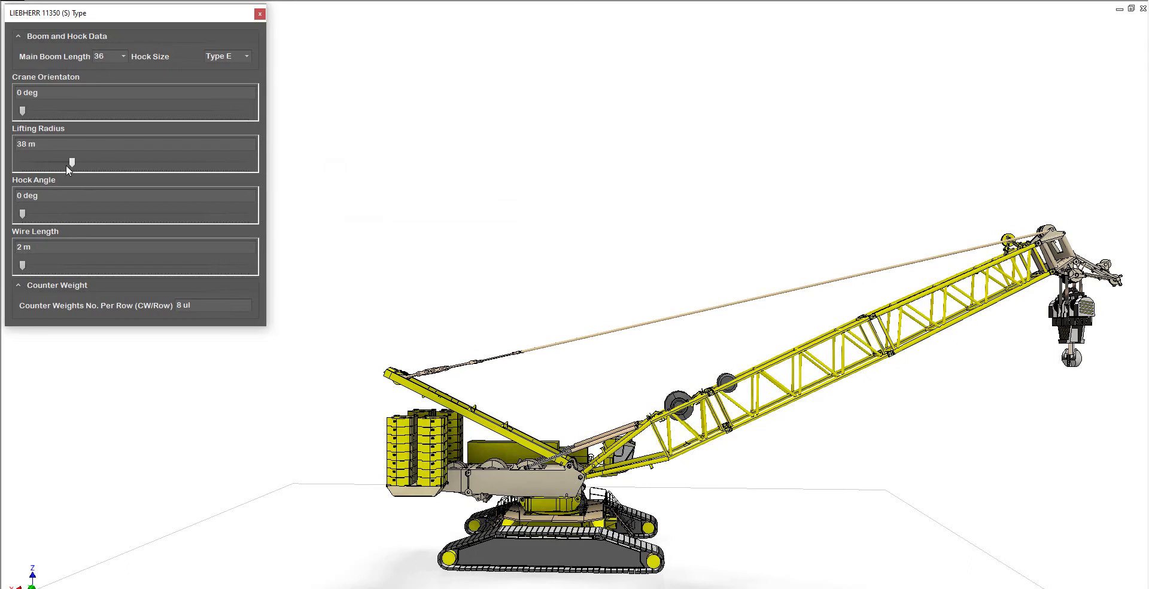
Set the main boom length to 42 and raise the lifting radius to 43, accepting the correction to the 40 m maximum.
{"action": "left_click", "coordinate": [123, 58]}
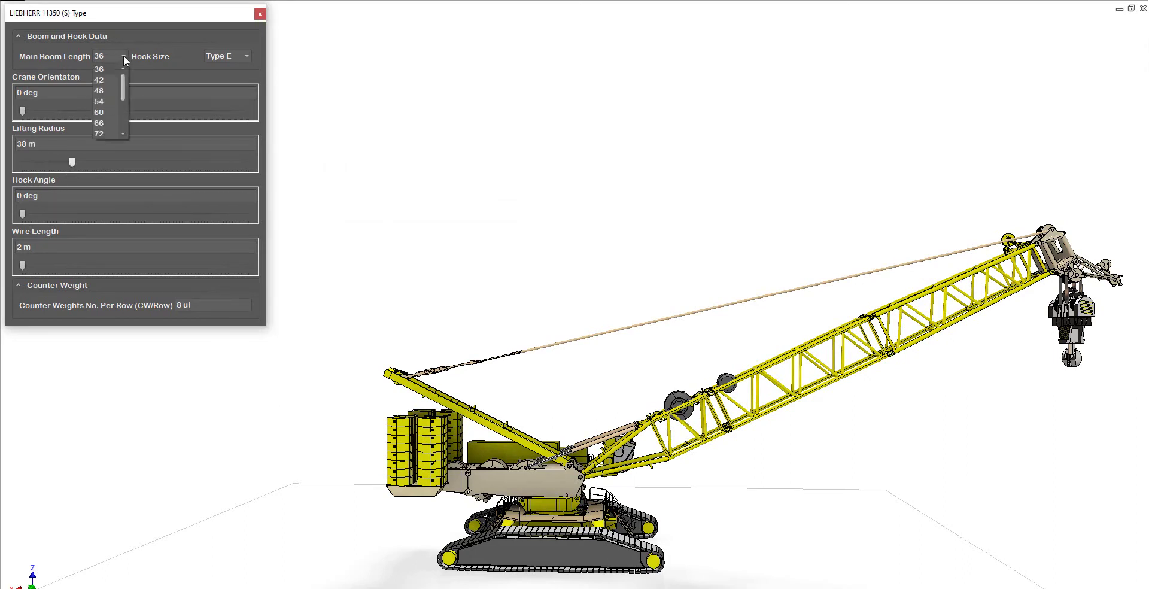
{"action": "left_click", "coordinate": [106, 80]}
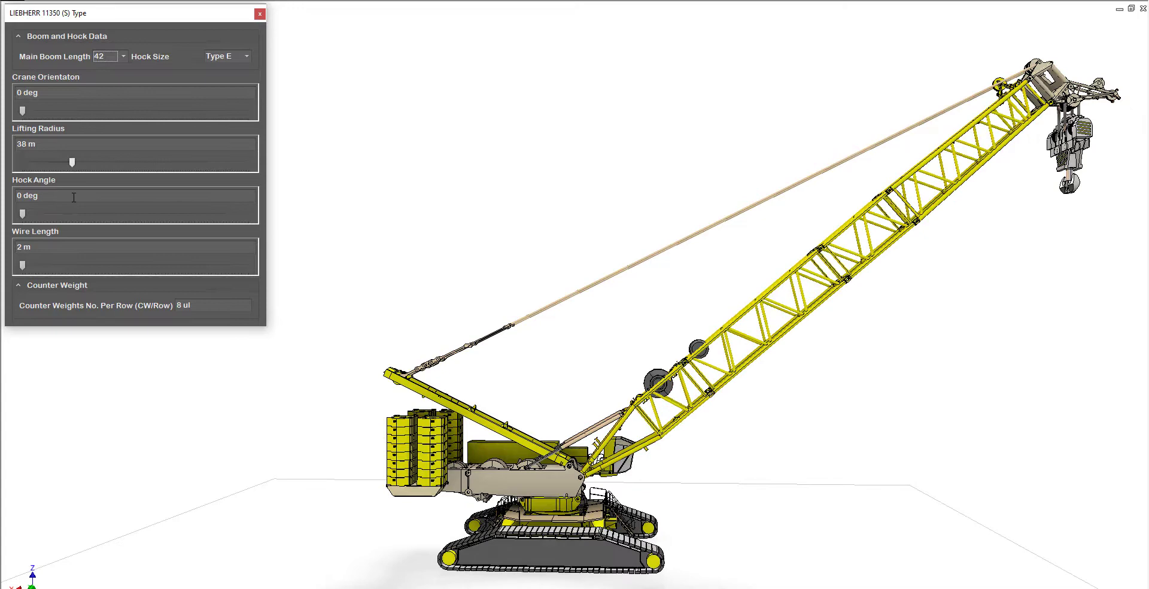
{"action": "left_click_drag", "start_coordinate": [72, 163], "coordinate": [84, 161]}
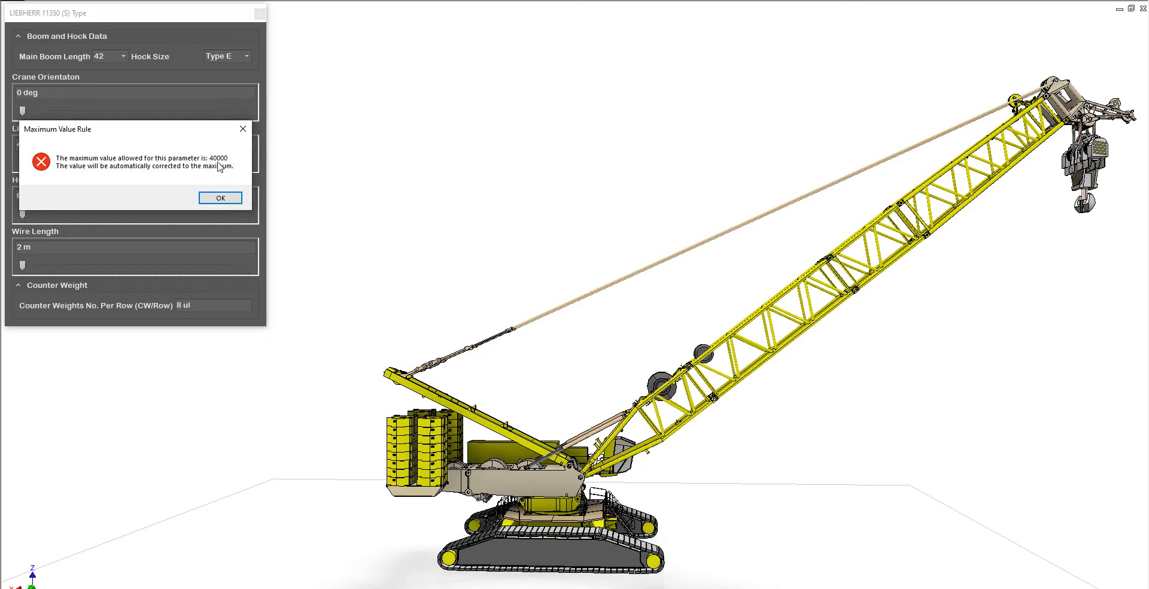
{"action": "left_click", "coordinate": [223, 201]}
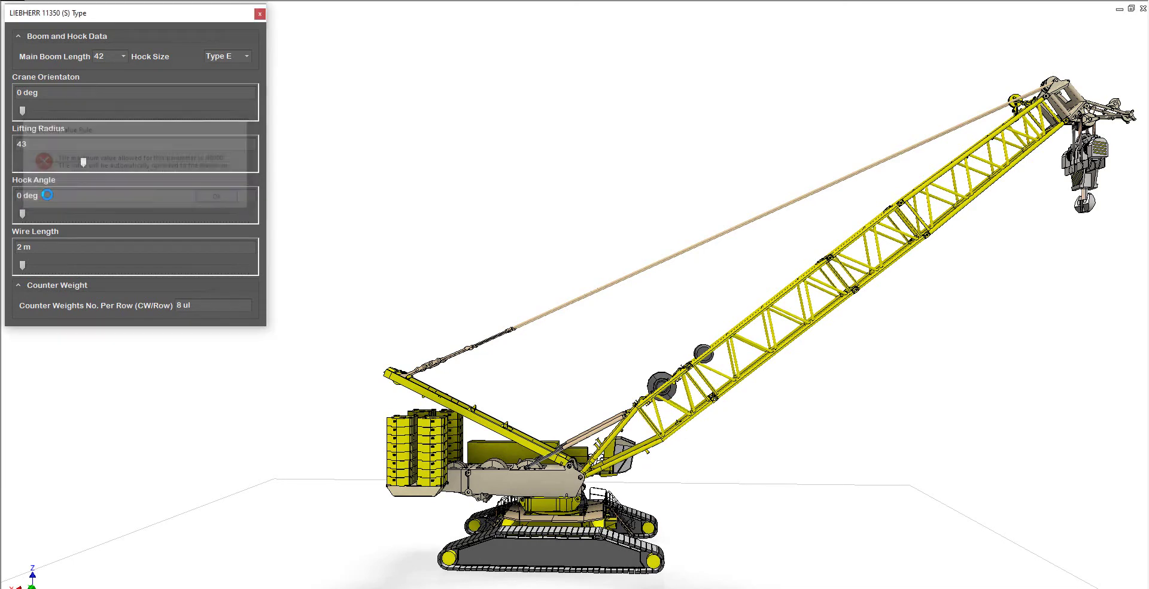
Set the main boom length to 66 and raise the lifting radius to its allowed maximum of 68 m.
{"action": "left_click", "coordinate": [123, 57]}
{"action": "left_click", "coordinate": [105, 122]}
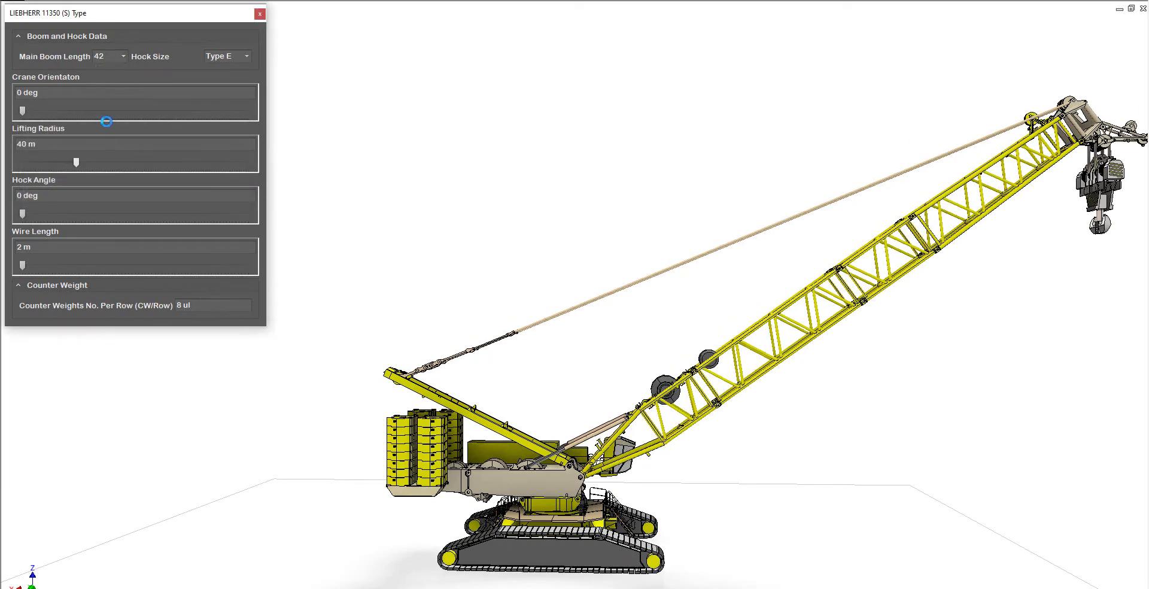
{"action": "middle_click_drag", "start_coordinate": [423, 184], "coordinate": [423, 331]}
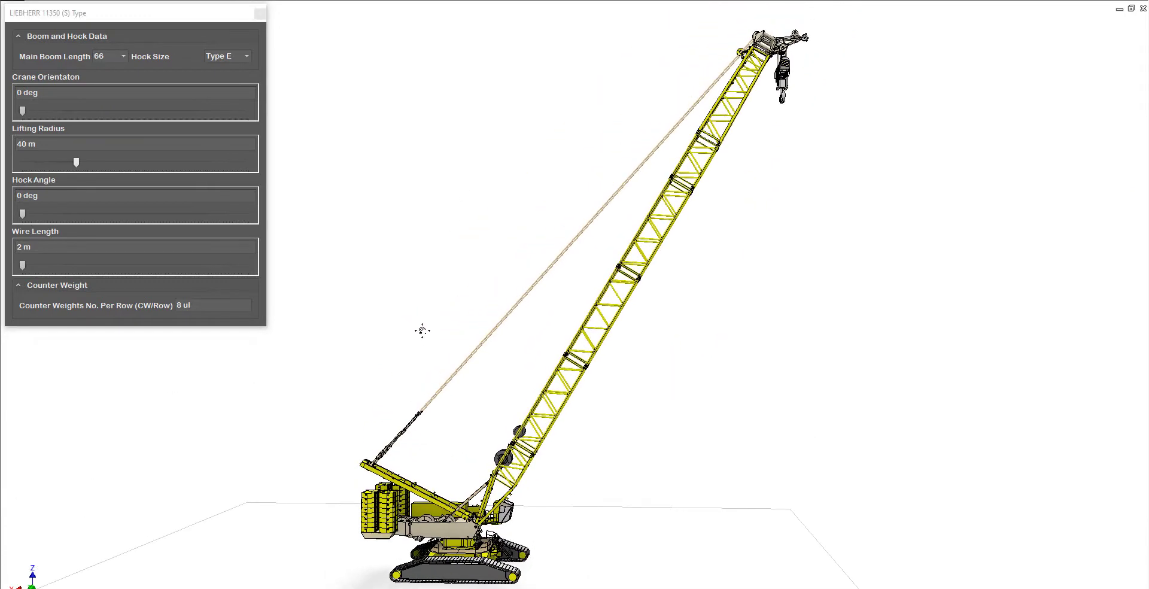
{"action": "left_click_drag", "start_coordinate": [77, 164], "coordinate": [139, 160]}
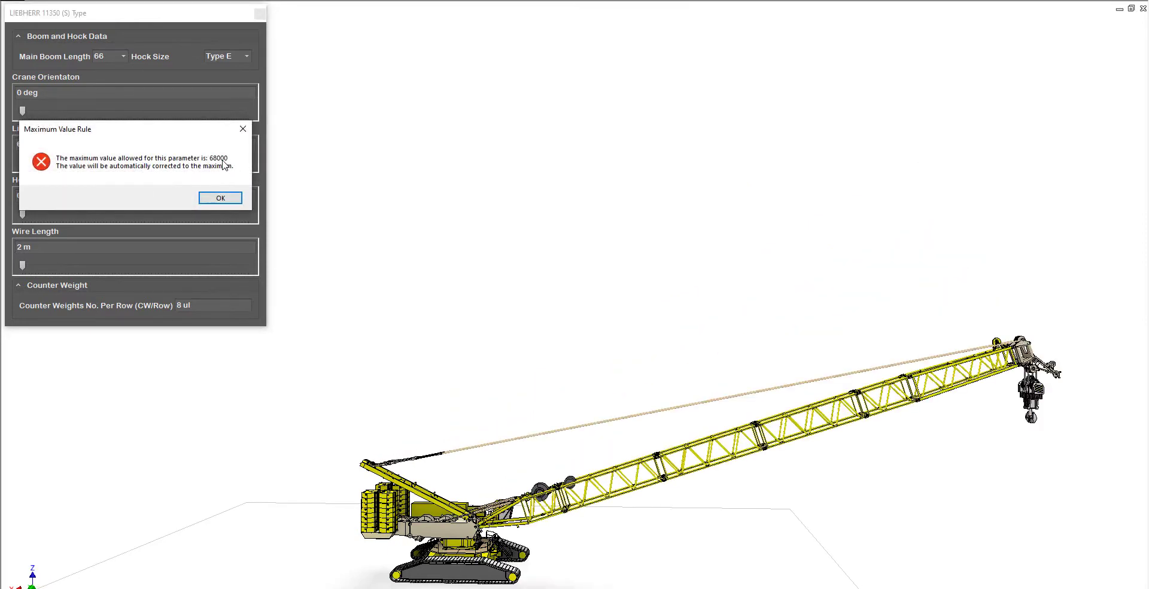
{"action": "left_click", "coordinate": [220, 197]}
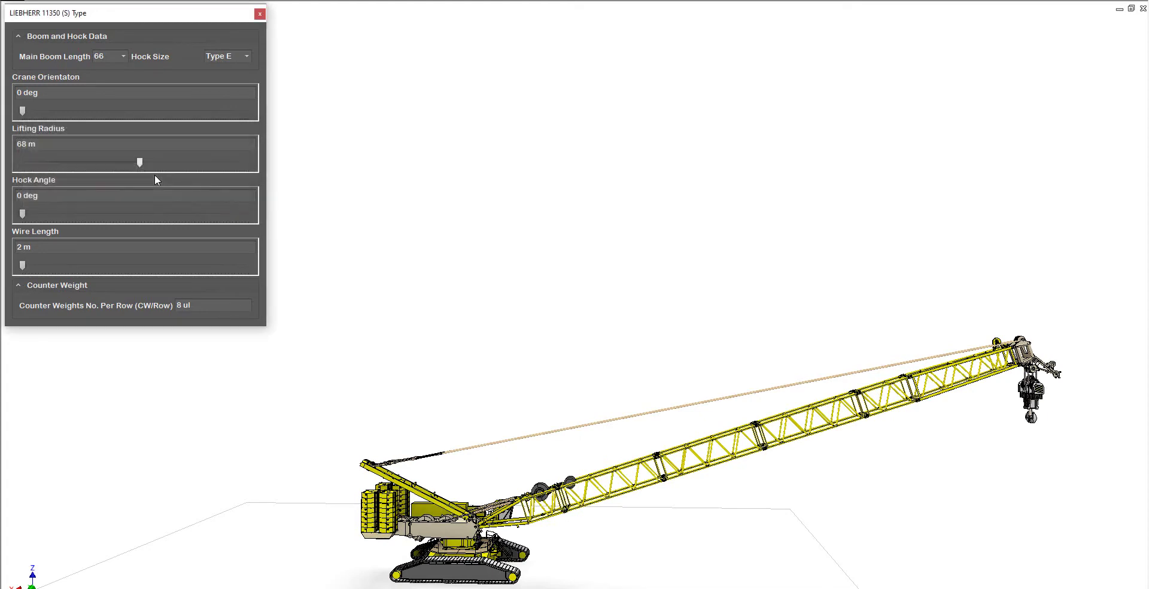
Lower the lifting radius to its allowed minimum of 24 m and set the main boom length to 36.
{"action": "left_click_drag", "start_coordinate": [139, 163], "coordinate": [37, 161]}
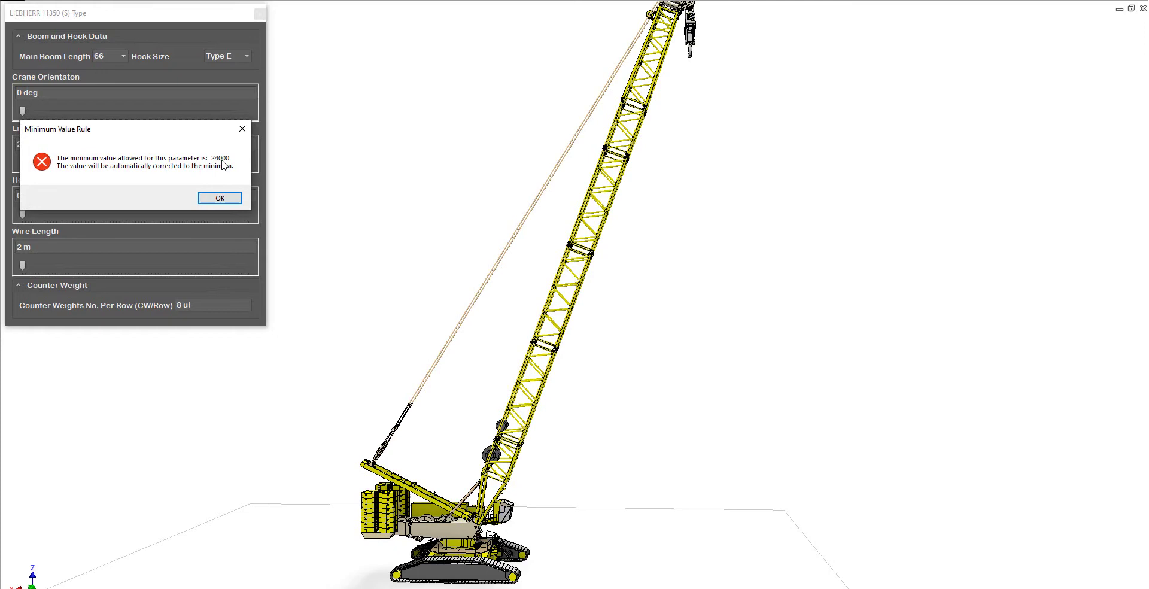
{"action": "left_click", "coordinate": [220, 198]}
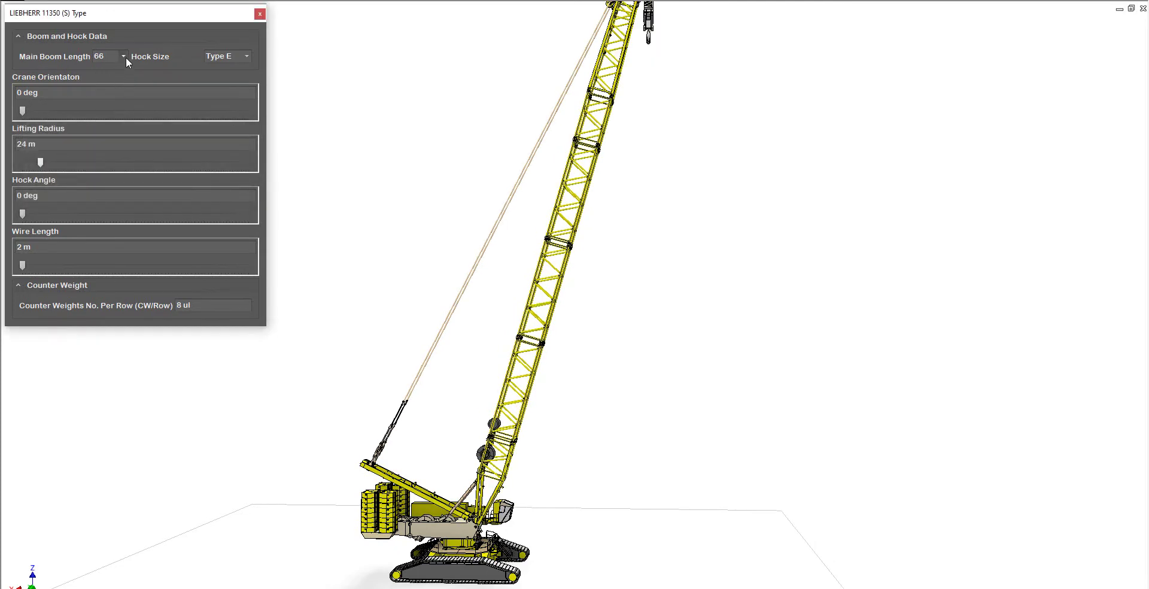
{"action": "left_click", "coordinate": [124, 56]}
{"action": "left_click", "coordinate": [107, 71]}
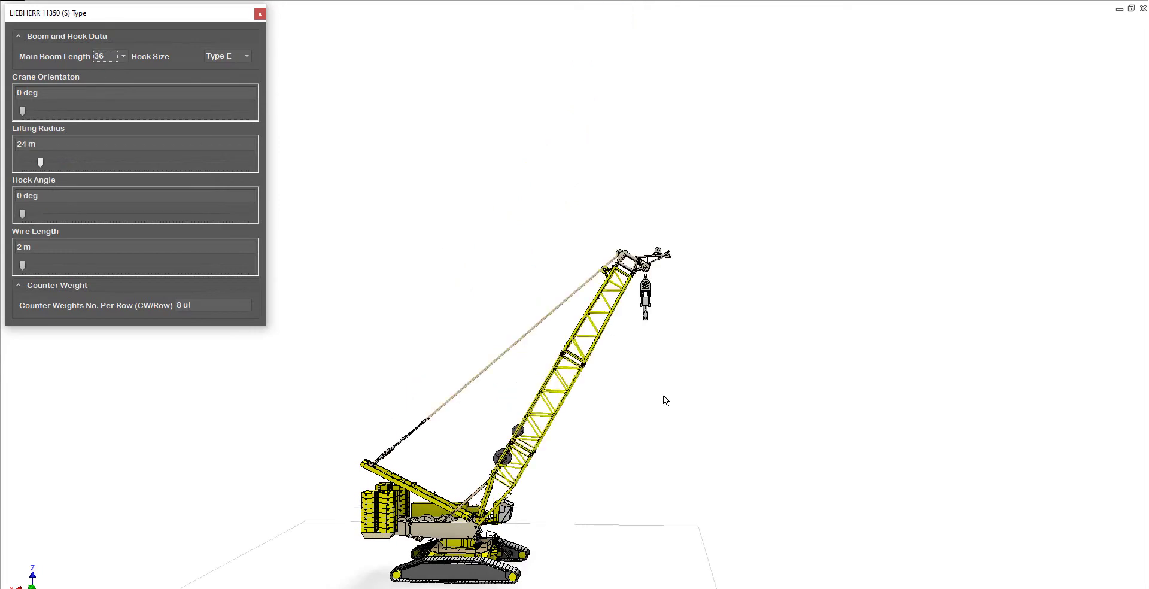
Test the crane orientation control on the whole crane and return it to 0 deg.
{"action": "scroll", "coordinate": [583, 408], "scroll_direction": "up", "scroll_amount": 3}
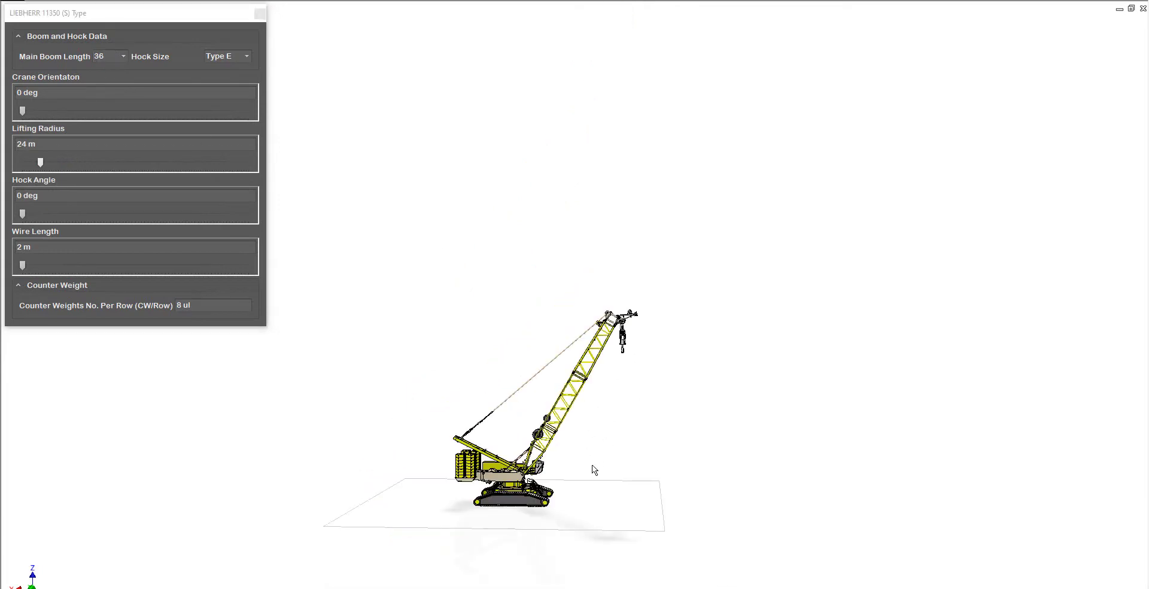
{"action": "scroll", "coordinate": [572, 449], "scroll_direction": "down", "scroll_amount": 3}
{"action": "middle_click_drag", "start_coordinate": [565, 446], "coordinate": [617, 407]}
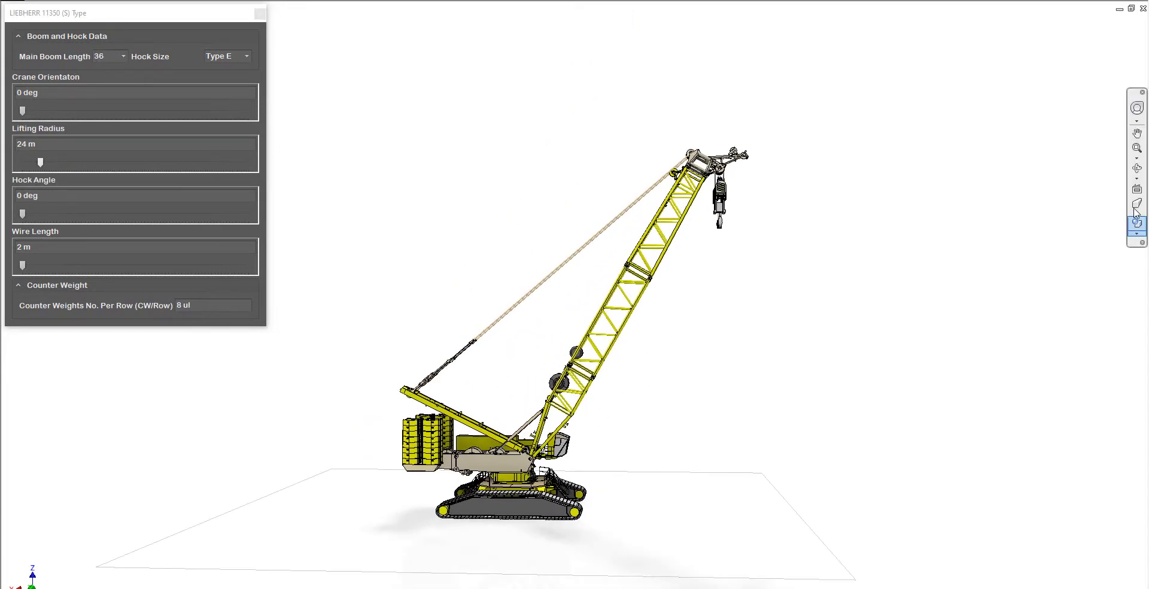
{"action": "left_click", "coordinate": [1136, 174]}
{"action": "left_click_drag", "start_coordinate": [642, 394], "coordinate": [640, 363]}
{"action": "scroll", "coordinate": [610, 422], "scroll_direction": "down", "scroll_amount": 2}
{"action": "right_click", "coordinate": [642, 360]}
{"action": "left_click", "coordinate": [684, 360]}
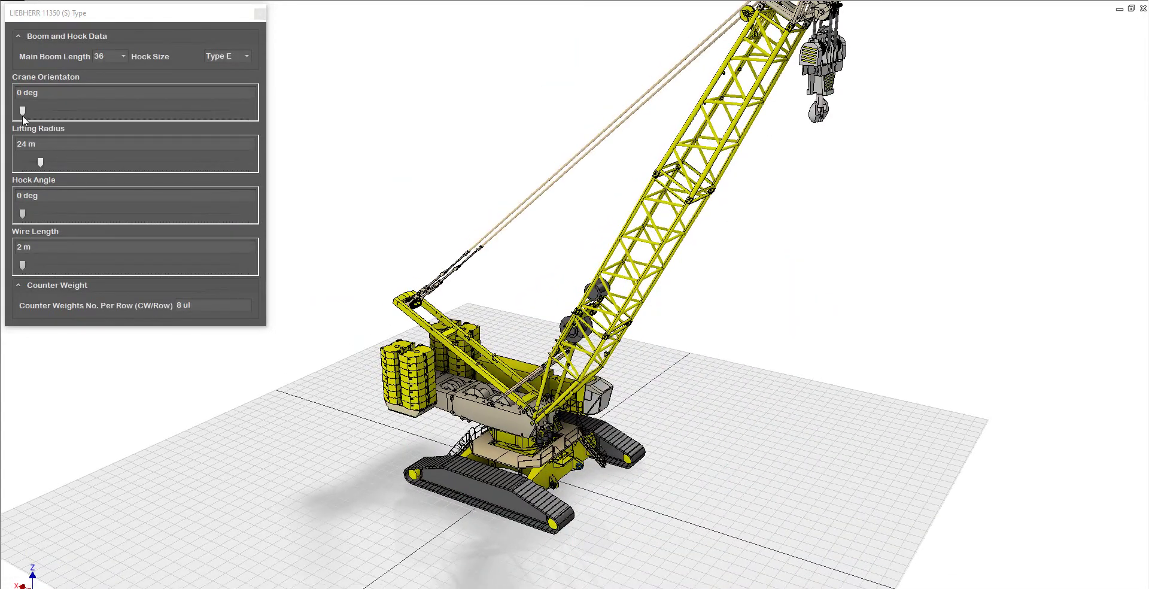
{"action": "mouse_move", "coordinate": [22, 114]}
{"action": "left_mouse_down"}
{"action": "mouse_move", "coordinate": [122, 134]}
{"action": "mouse_move", "coordinate": [217, 130]}
{"action": "mouse_move", "coordinate": [57, 106]}
{"action": "mouse_move", "coordinate": [13, 111]}
{"action": "left_mouse_up"}
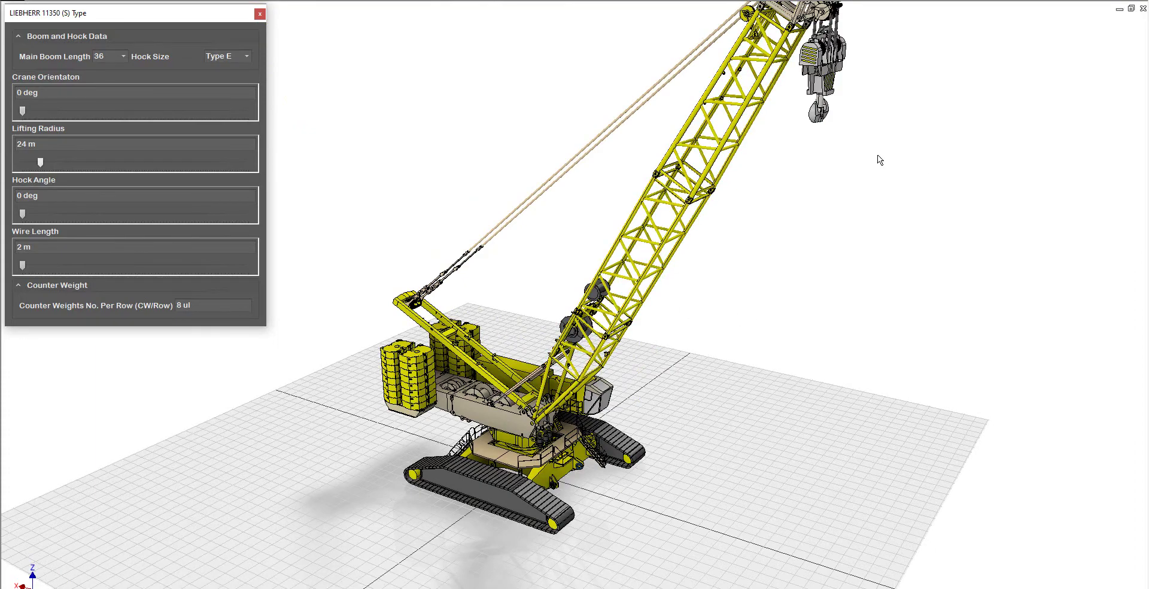
Test the hook angle and the wire length on the hook block, returning them to 0 deg and 2 m.
{"action": "scroll", "coordinate": [825, 116], "scroll_direction": "up", "scroll_amount": 5}
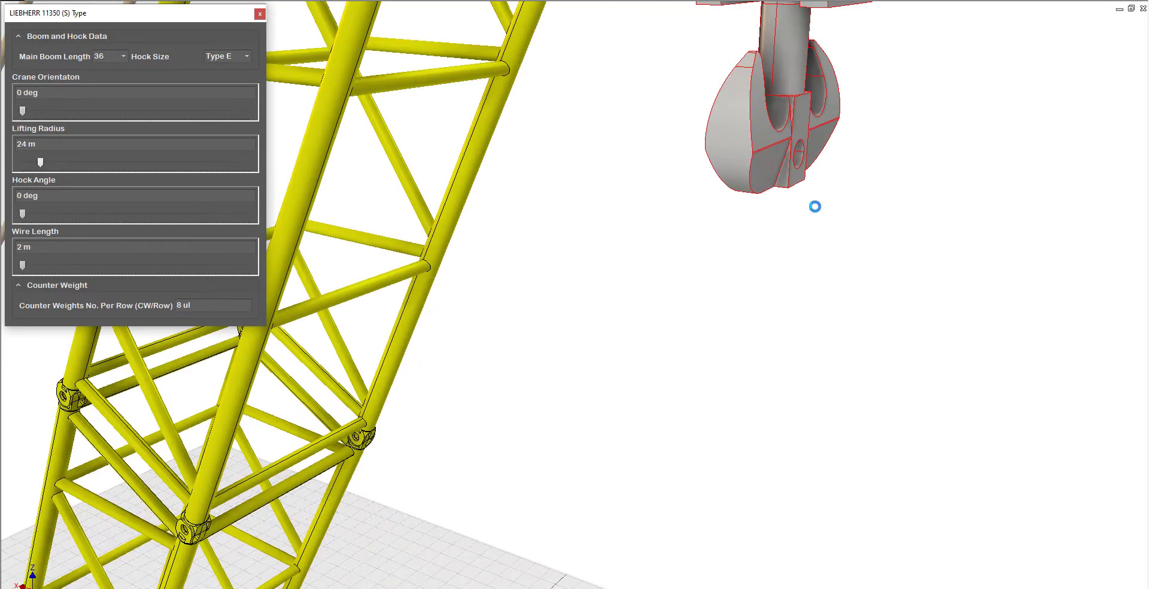
{"action": "middle_click_drag", "start_coordinate": [790, 342], "coordinate": [767, 328]}
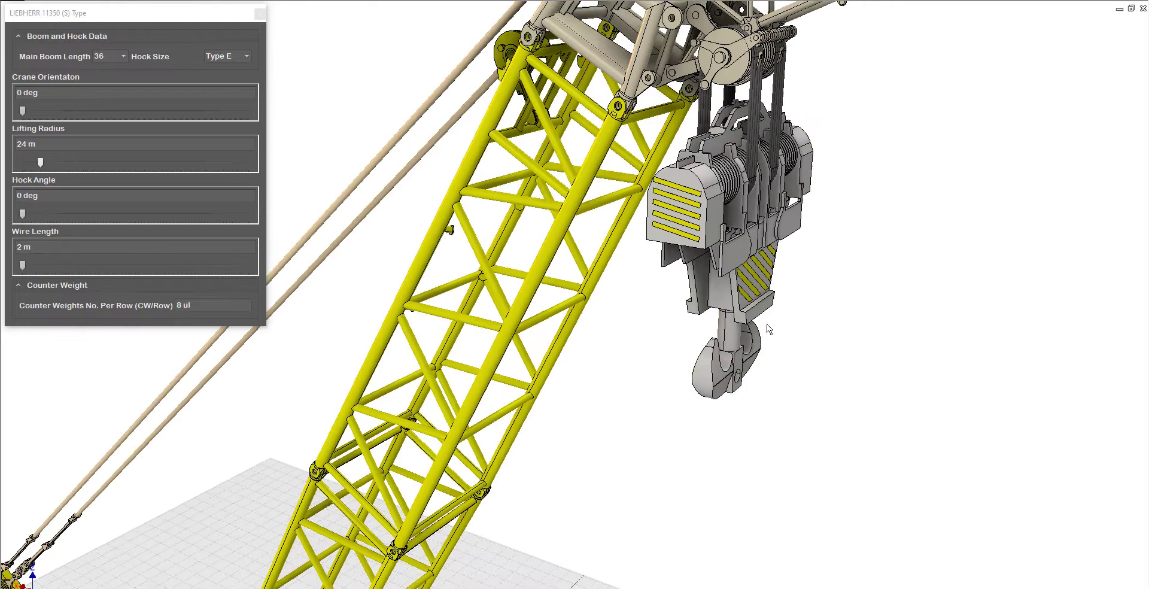
{"action": "left_click_drag", "start_coordinate": [23, 215], "coordinate": [49, 212]}
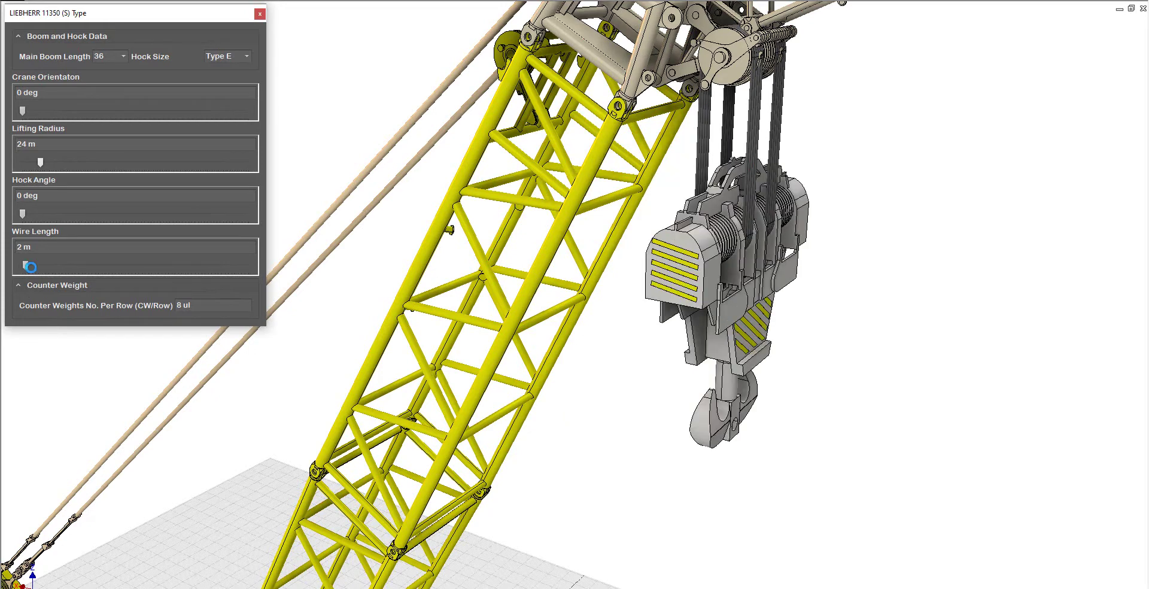
{"action": "mouse_move", "coordinate": [24, 267]}
{"action": "left_mouse_down"}
{"action": "mouse_move", "coordinate": [41, 267]}
{"action": "mouse_move", "coordinate": [21, 266]}
{"action": "left_mouse_up"}
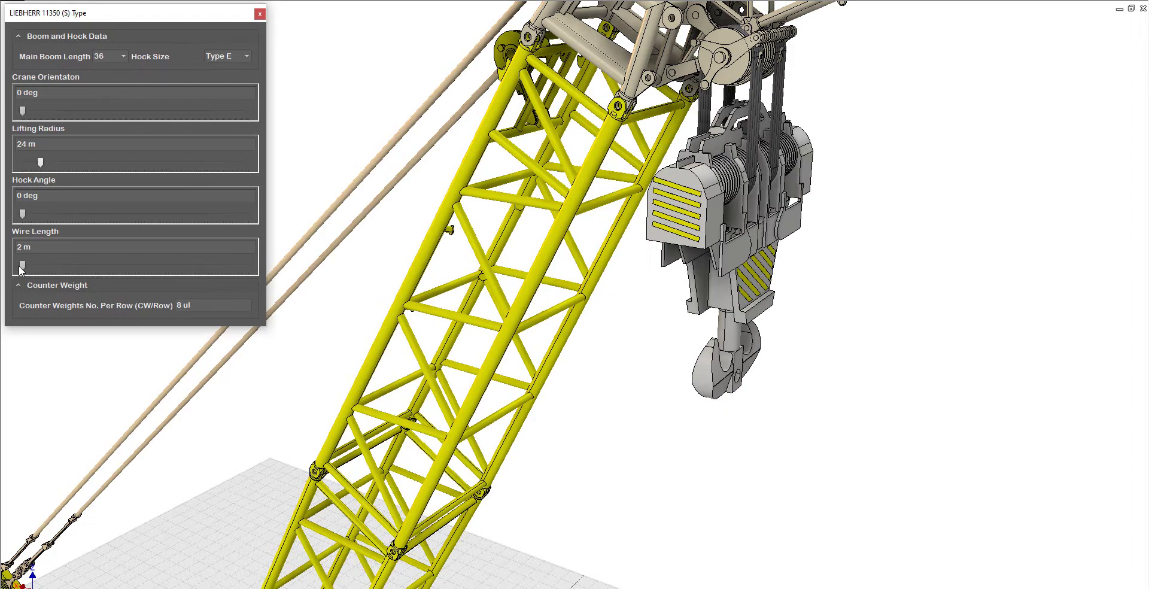
Examine the Type E hook block and the boom head up close and from a turned angle.
{"action": "middle_click_drag", "start_coordinate": [729, 254], "coordinate": [728, 256]}
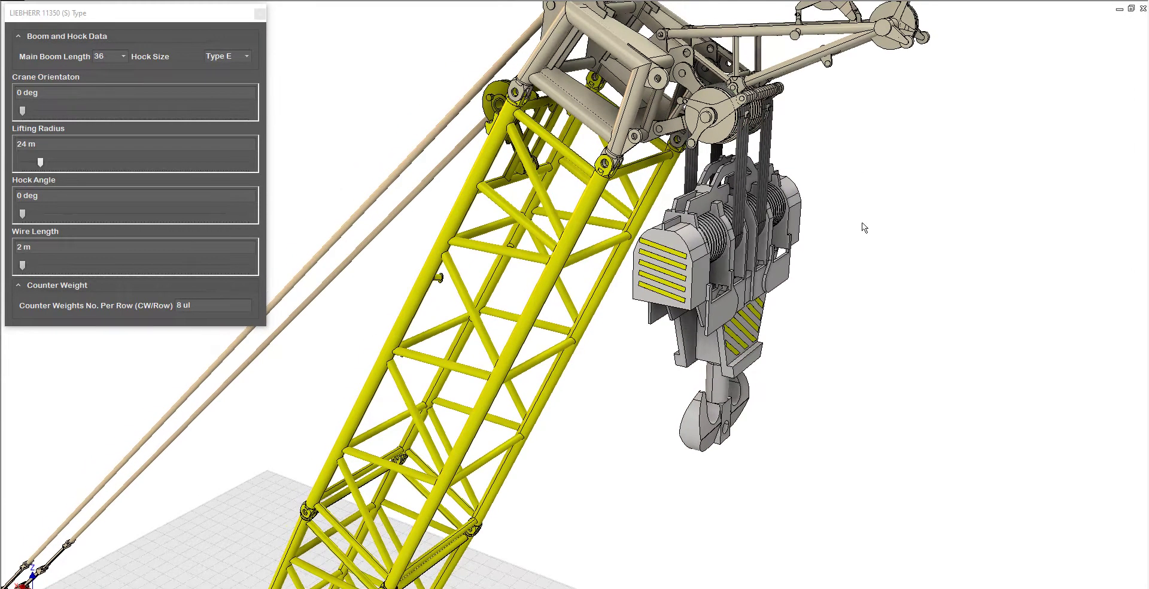
{"action": "middle_click_drag", "start_coordinate": [784, 289], "coordinate": [771, 281]}
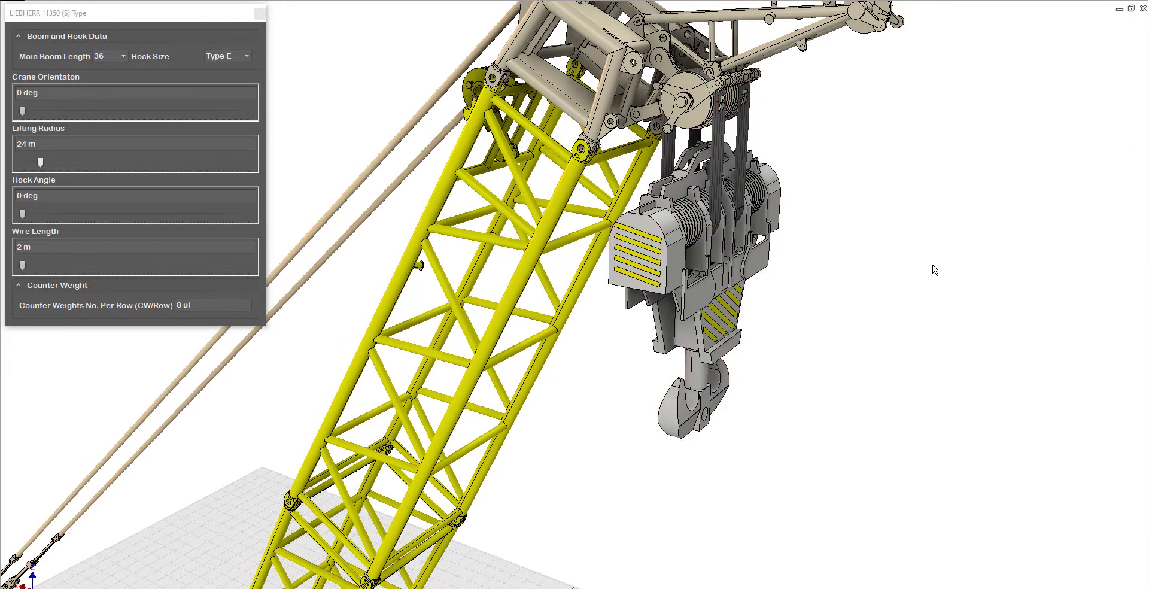
{"action": "left_click", "coordinate": [1135, 174]}
{"action": "scroll", "coordinate": [690, 273], "scroll_direction": "down", "scroll_amount": 3}
{"action": "mouse_move", "coordinate": [690, 293]}
{"action": "left_mouse_down"}
{"action": "mouse_move", "coordinate": [661, 230]}
{"action": "mouse_move", "coordinate": [687, 293]}
{"action": "left_mouse_up"}
{"action": "scroll", "coordinate": [669, 242], "scroll_direction": "up", "scroll_amount": 3}
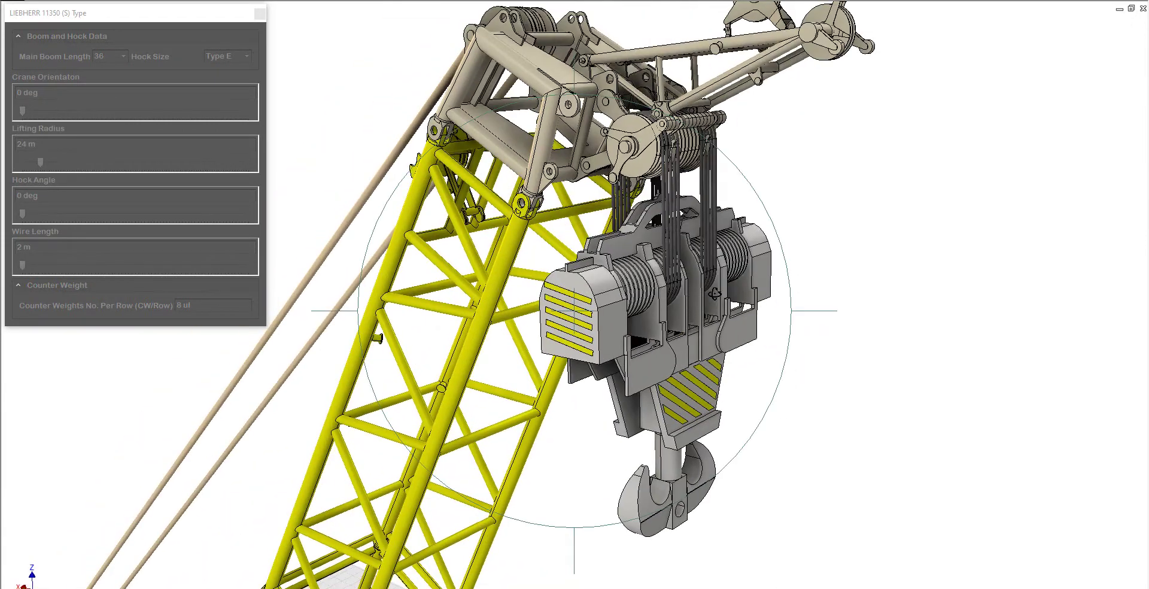
{"action": "scroll", "coordinate": [716, 294], "scroll_direction": "down", "scroll_amount": 2}
{"action": "middle_click_drag", "start_coordinate": [718, 289], "coordinate": [726, 241]}
{"action": "right_click", "coordinate": [766, 236]}
{"action": "left_click", "coordinate": [814, 235]}
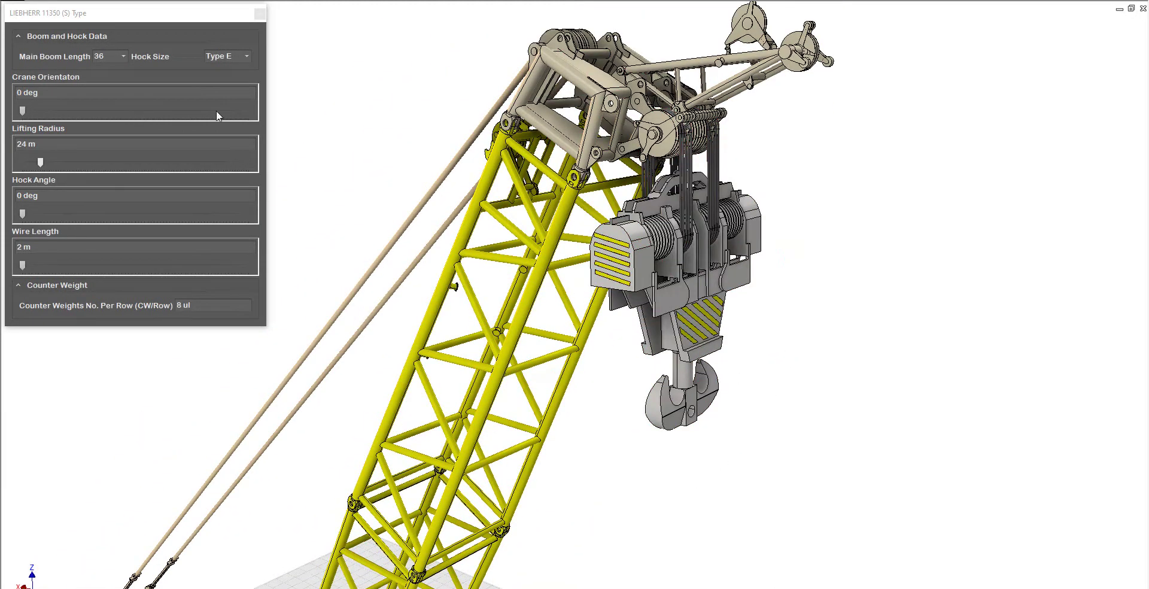
Switch the hook size to Type A and after that to Type B.
{"action": "left_click", "coordinate": [247, 56]}
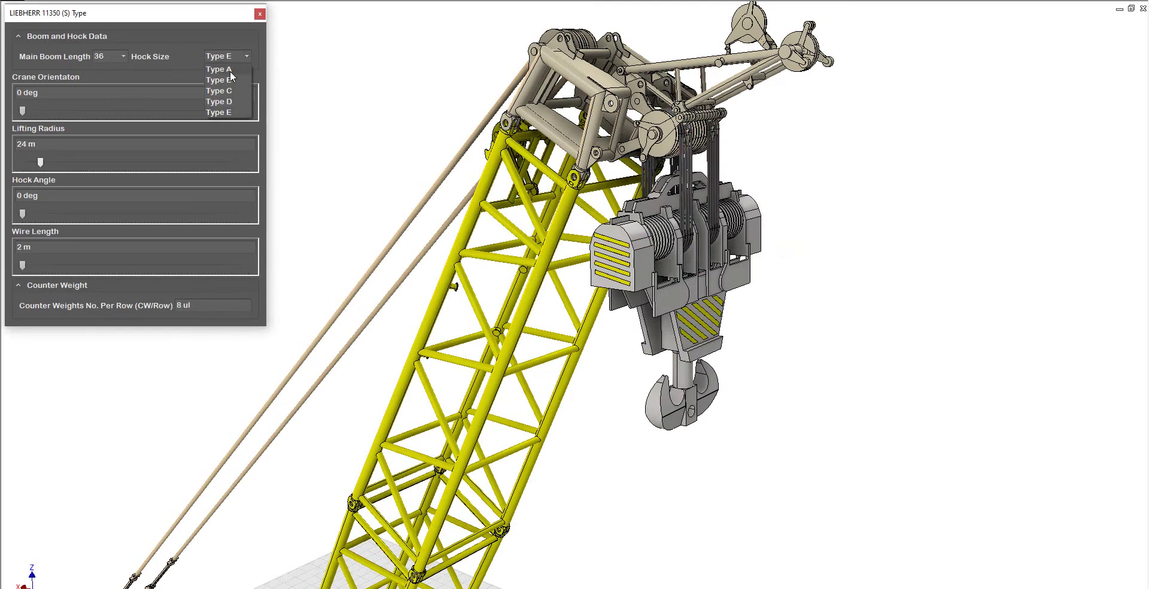
{"action": "left_click", "coordinate": [230, 71]}
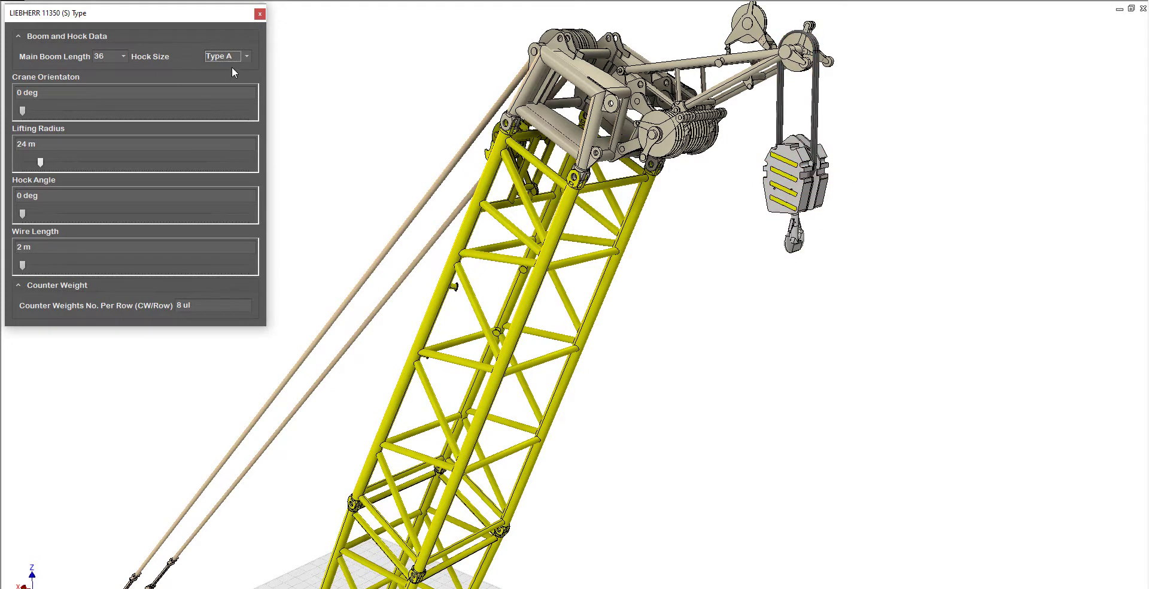
{"action": "left_click", "coordinate": [247, 57]}
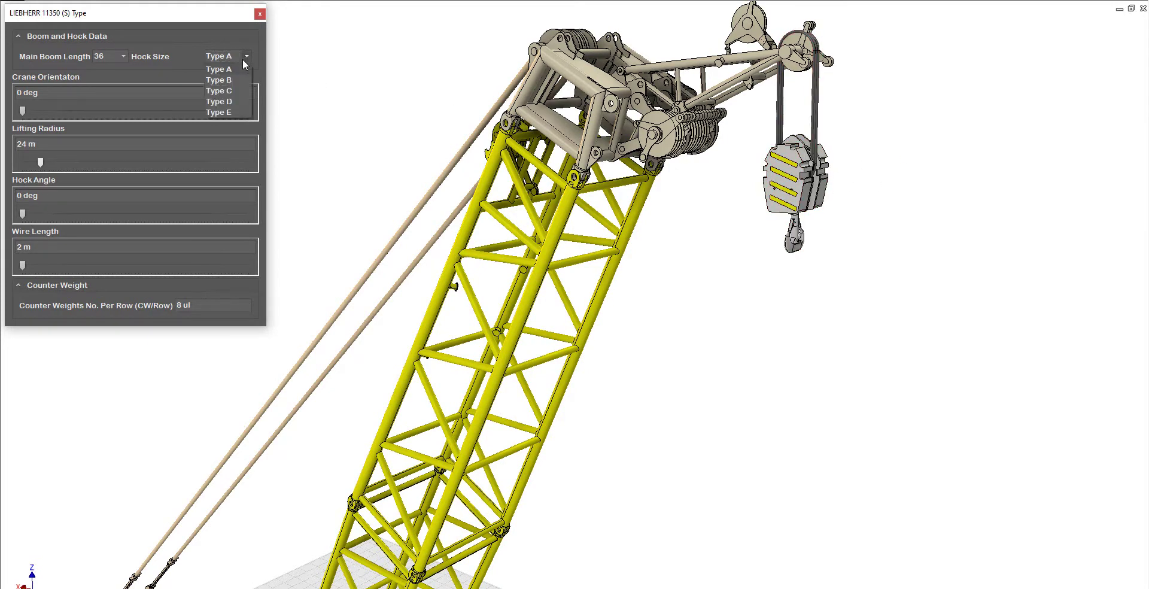
{"action": "left_click", "coordinate": [229, 80]}
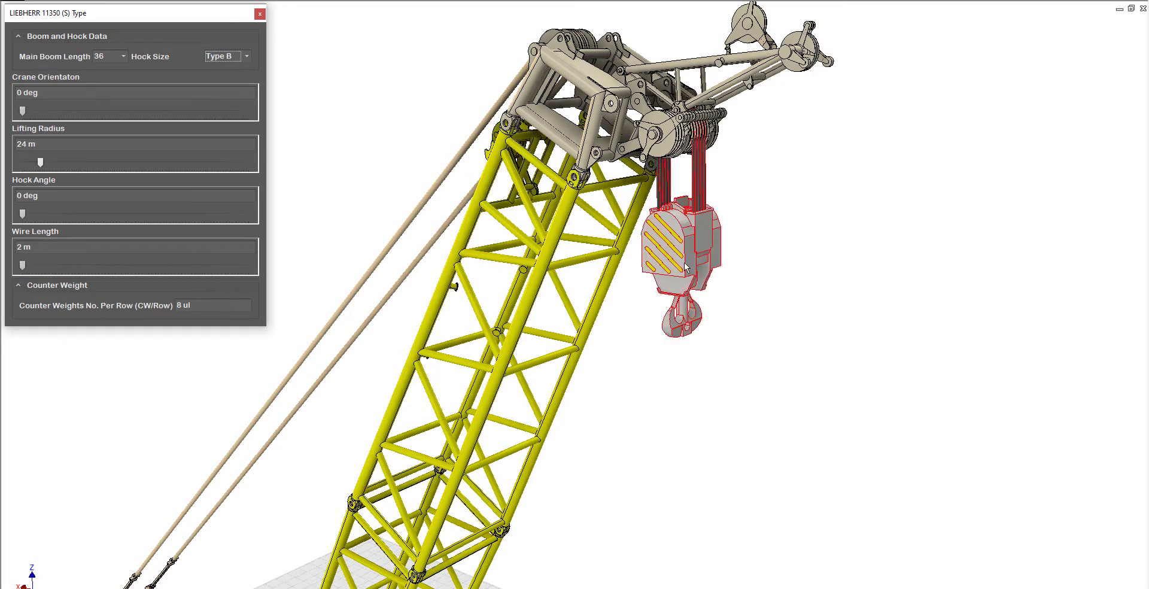
Set the wire length to 4 m and change the hook size to Type C.
{"action": "left_click", "coordinate": [23, 266]}
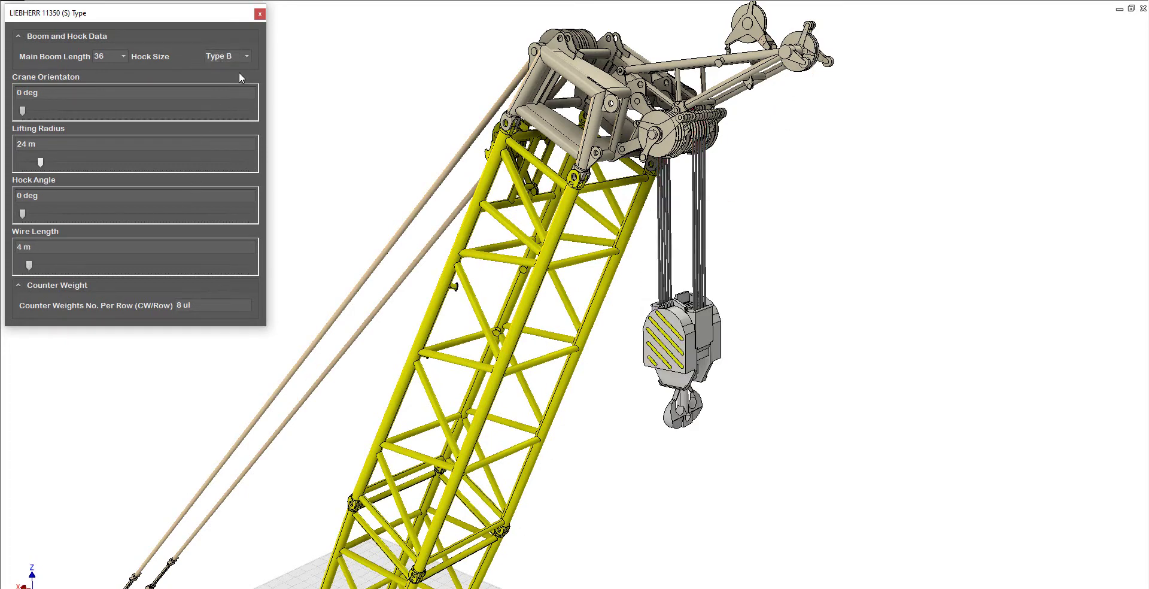
{"action": "left_click", "coordinate": [247, 56]}
{"action": "left_click", "coordinate": [233, 93]}
{"action": "left_click", "coordinate": [812, 367]}
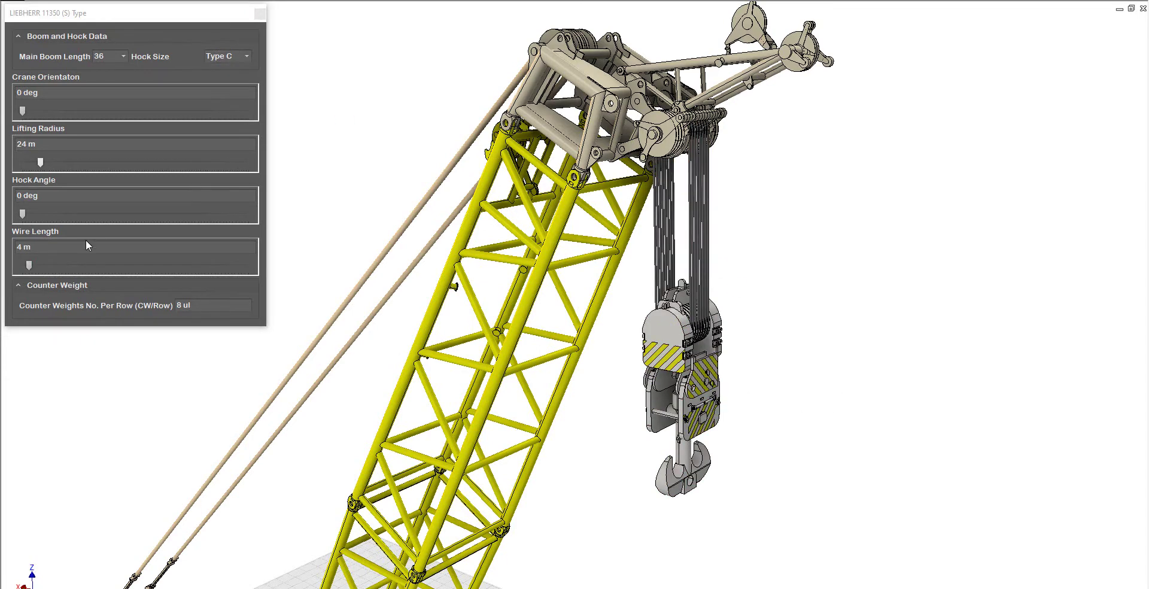
Test the hook angle at 40 deg on the Type C hook block and return it to 0 deg.
{"action": "left_click_drag", "start_coordinate": [22, 214], "coordinate": [48, 214]}
{"action": "scroll", "coordinate": [678, 482], "scroll_direction": "down", "scroll_amount": 5}
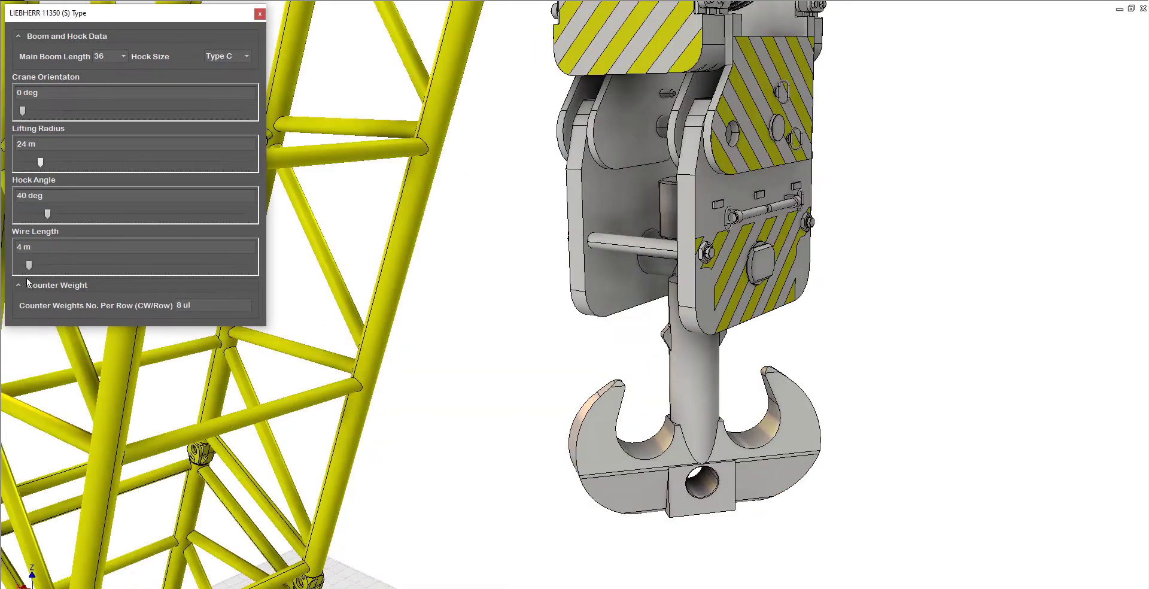
{"action": "left_click_drag", "start_coordinate": [50, 214], "coordinate": [12, 222]}
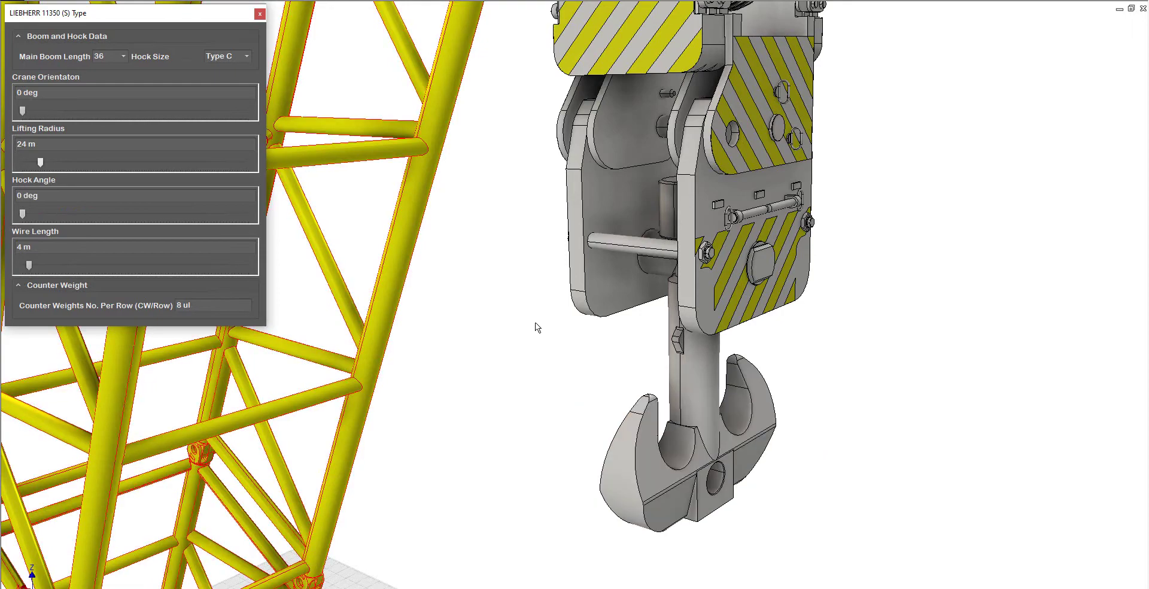
Change the hook size to Type D.
{"action": "scroll", "coordinate": [562, 328], "scroll_direction": "up", "scroll_amount": 4}
{"action": "middle_click_drag", "start_coordinate": [589, 174], "coordinate": [629, 396]}
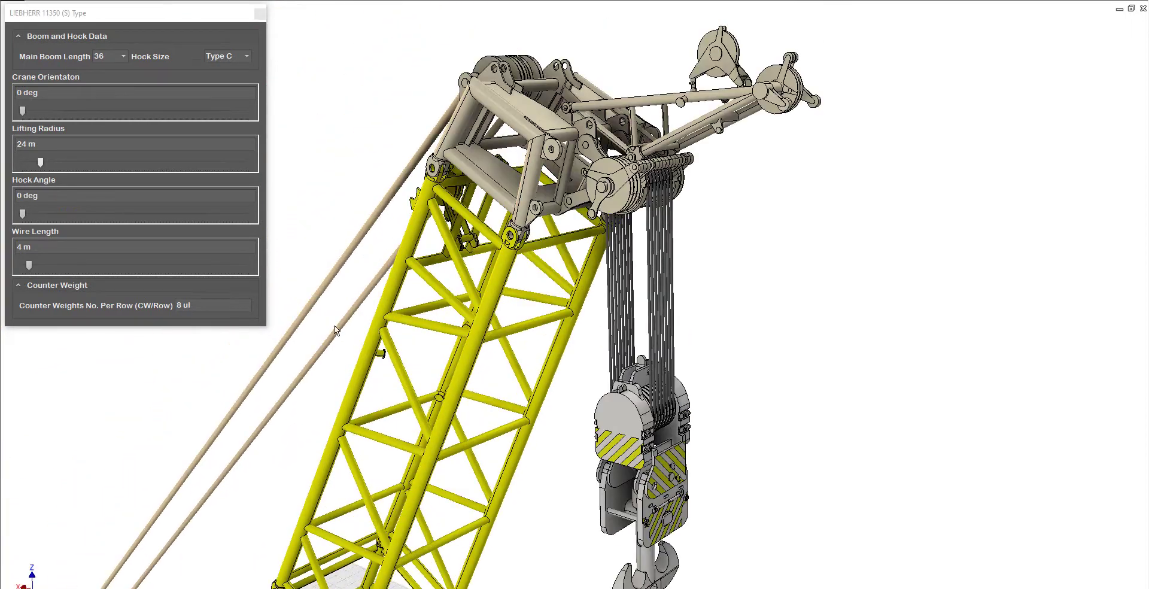
{"action": "left_click", "coordinate": [247, 56]}
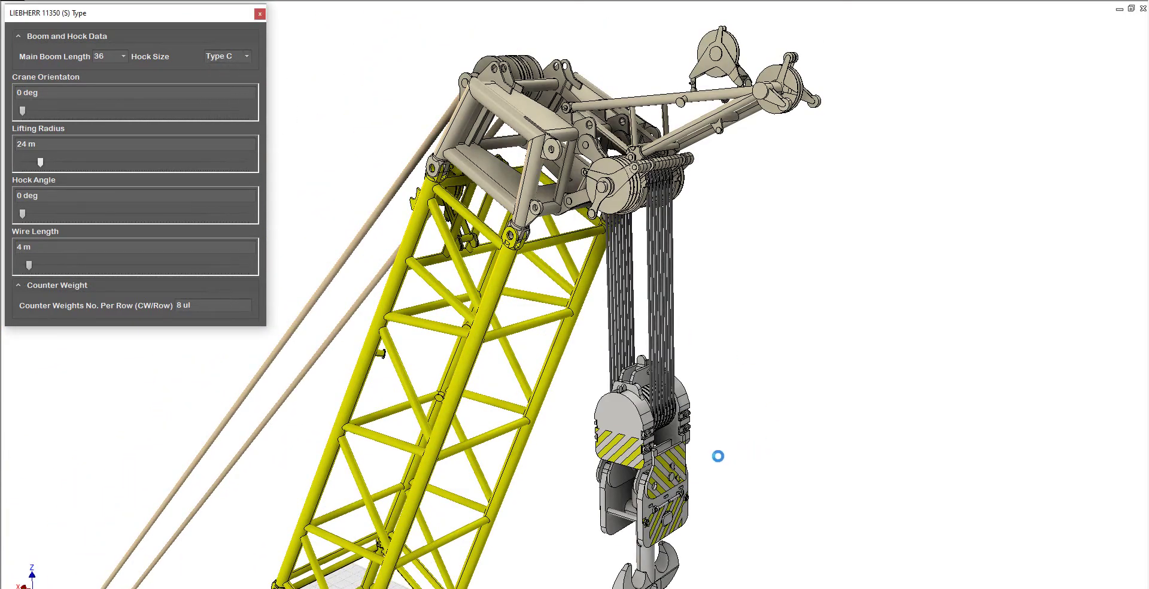
{"action": "middle_click_drag", "start_coordinate": [678, 455], "coordinate": [663, 373]}
{"action": "scroll", "coordinate": [694, 382], "scroll_direction": "down", "scroll_amount": 5}
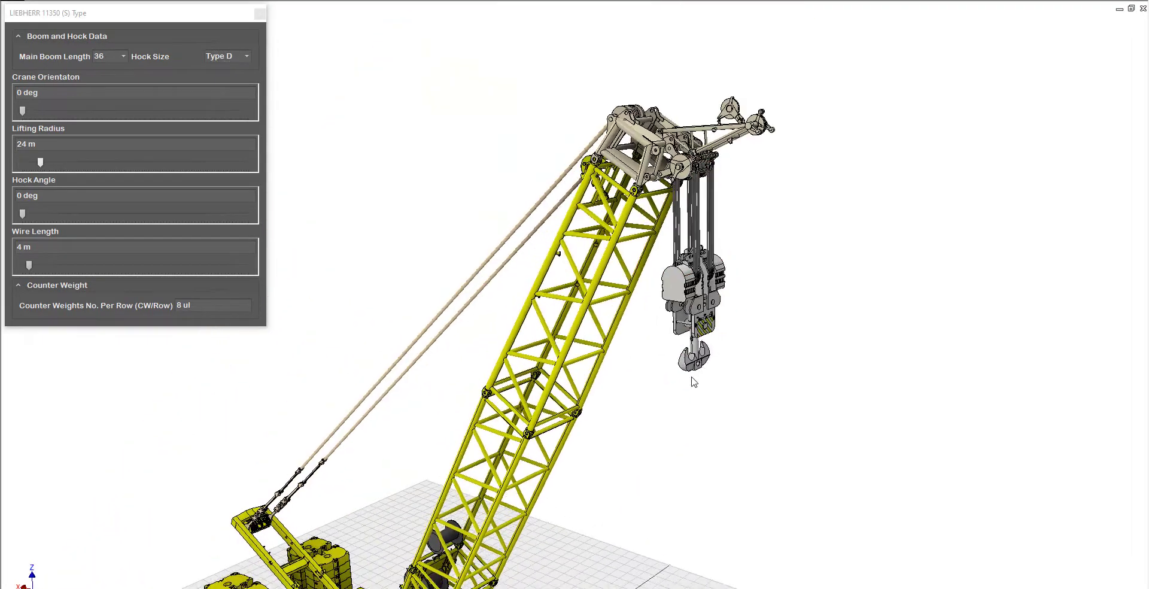
Test the number of counter weights per row with 4 and 12, and return it to 8.
{"action": "middle_click_drag", "start_coordinate": [668, 426], "coordinate": [784, 287]}
{"action": "scroll", "coordinate": [392, 487], "scroll_direction": "up", "scroll_amount": 3}
{"action": "middle_click_drag", "start_coordinate": [389, 488], "coordinate": [454, 328]}
{"action": "scroll", "coordinate": [438, 372], "scroll_direction": "up", "scroll_amount": 2}
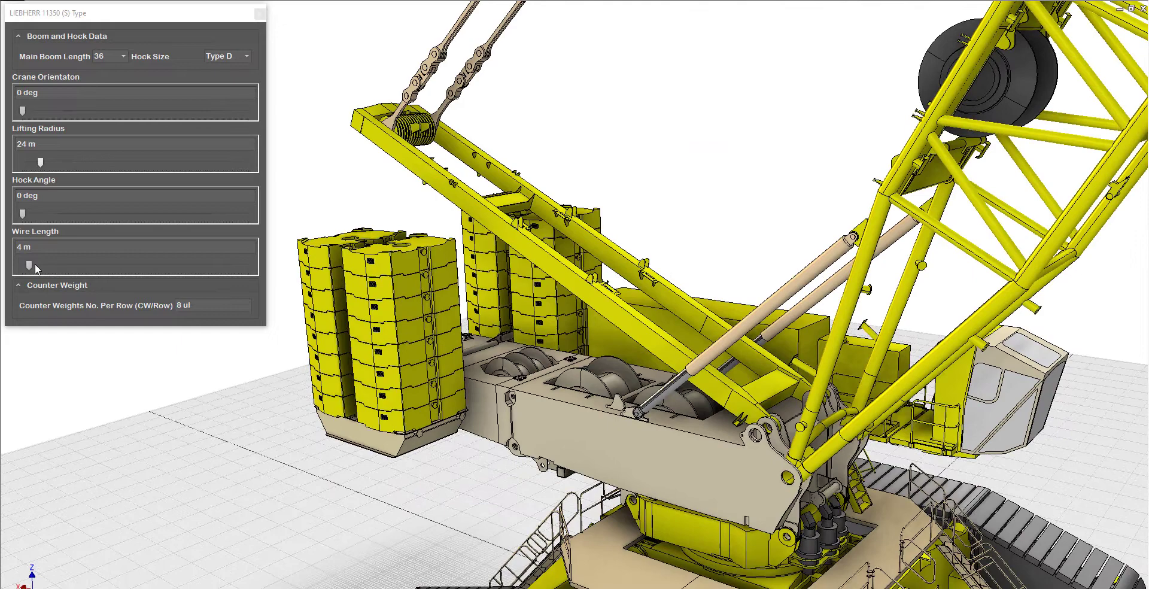
{"action": "left_click", "coordinate": [202, 308]}
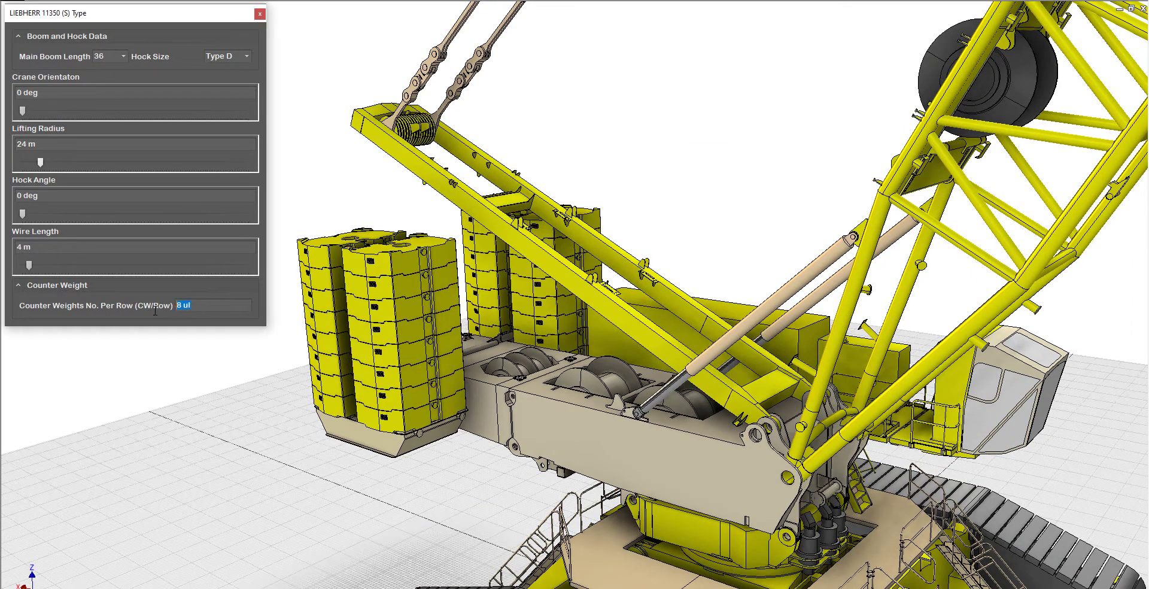
{"action": "type", "text": "4"}
{"action": "key", "text": "Return"}
{"action": "scroll", "coordinate": [413, 386], "scroll_direction": "up", "scroll_amount": 3}
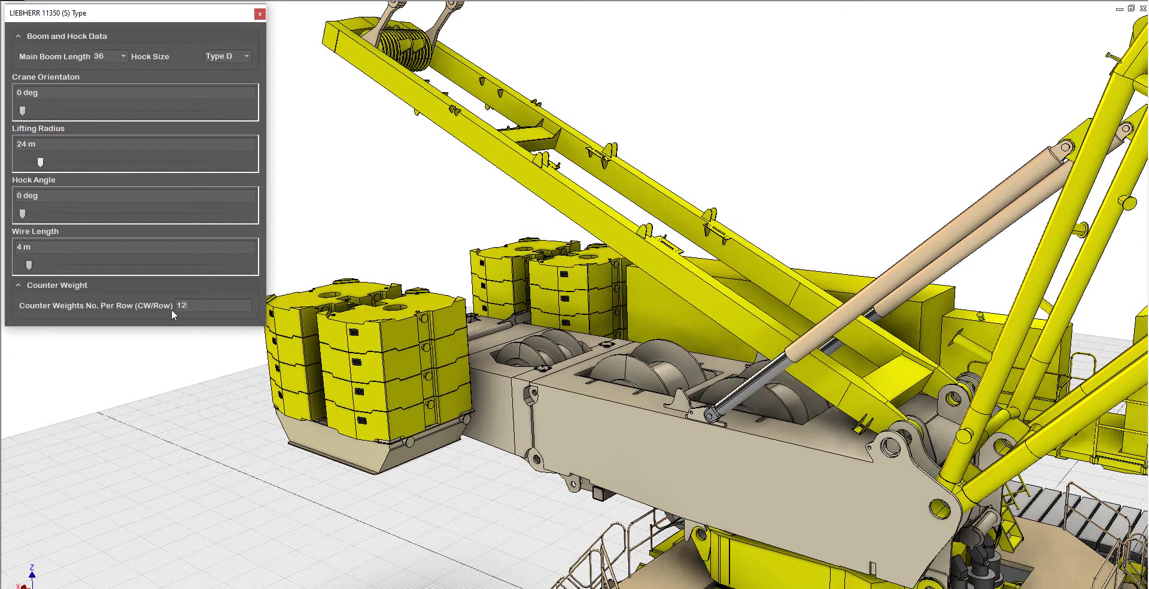
{"action": "key", "text": "Return"}
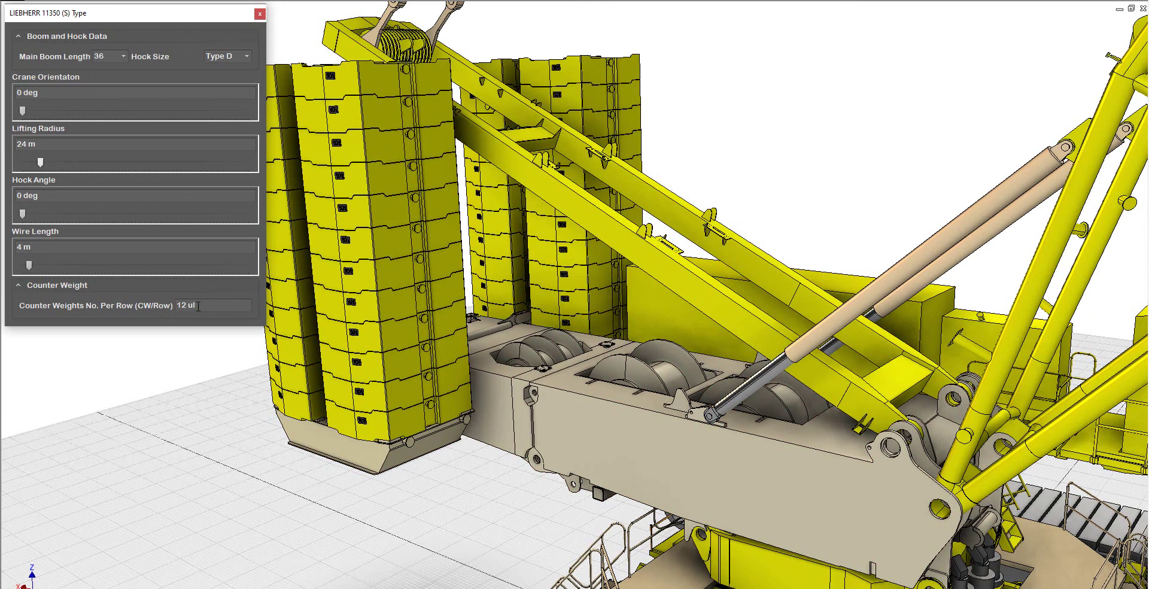
{"action": "key", "text": "Return"}
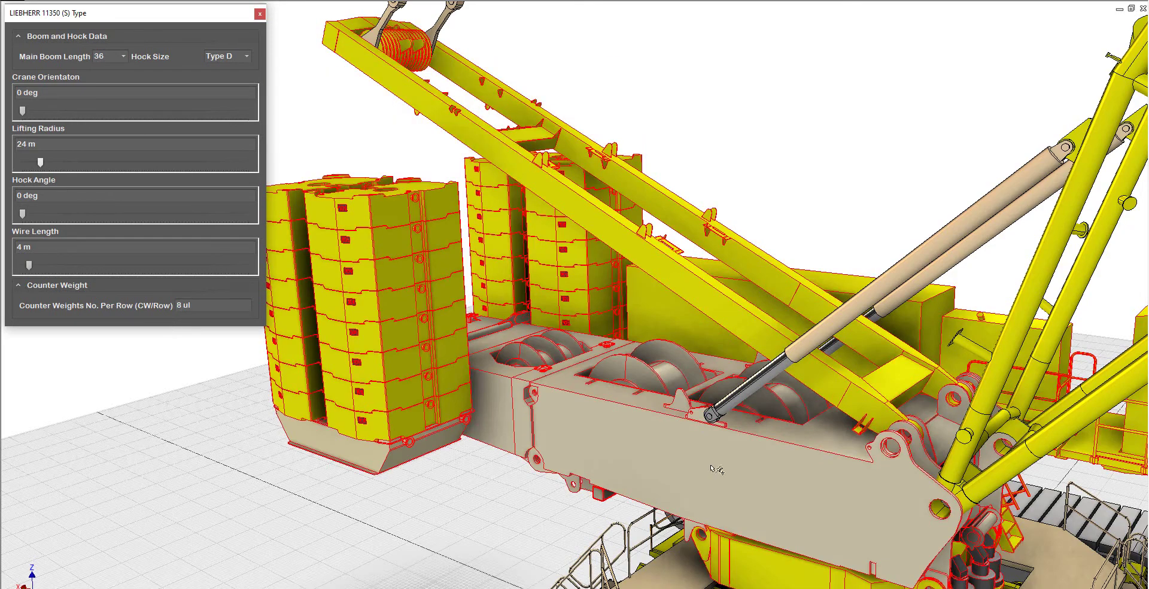
Examine the crane's crawler base, counterweights and lower boom from several angles.
{"action": "scroll", "coordinate": [719, 470], "scroll_direction": "down", "scroll_amount": 3}
{"action": "scroll", "coordinate": [645, 424], "scroll_direction": "down", "scroll_amount": 4}
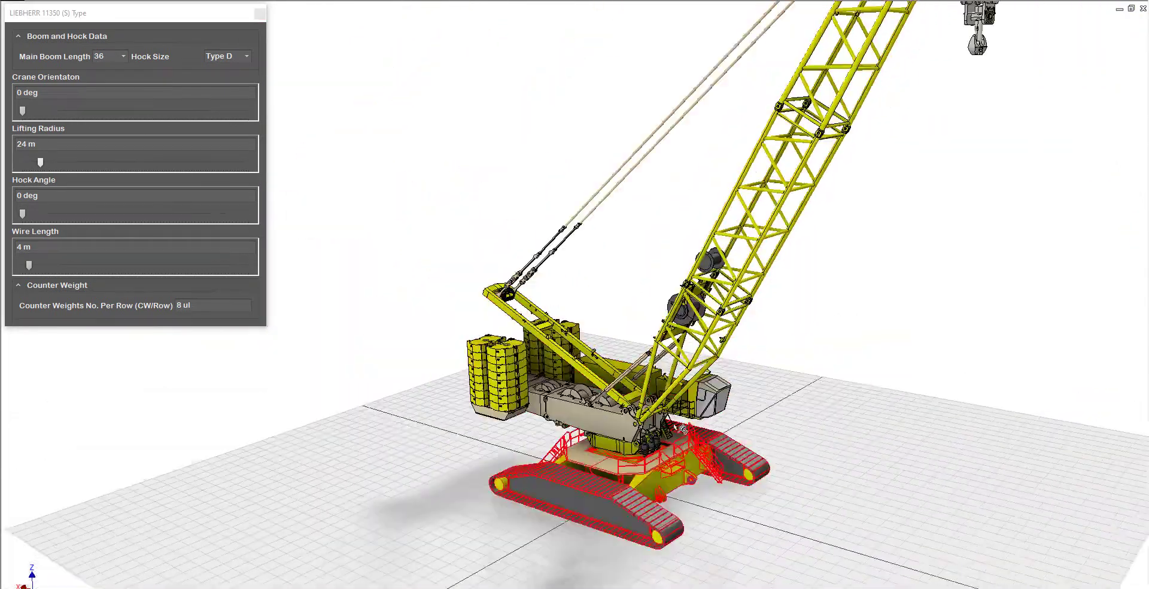
{"action": "scroll", "coordinate": [686, 394], "scroll_direction": "up", "scroll_amount": 2}
{"action": "middle_click_drag", "start_coordinate": [687, 394], "coordinate": [679, 353]}
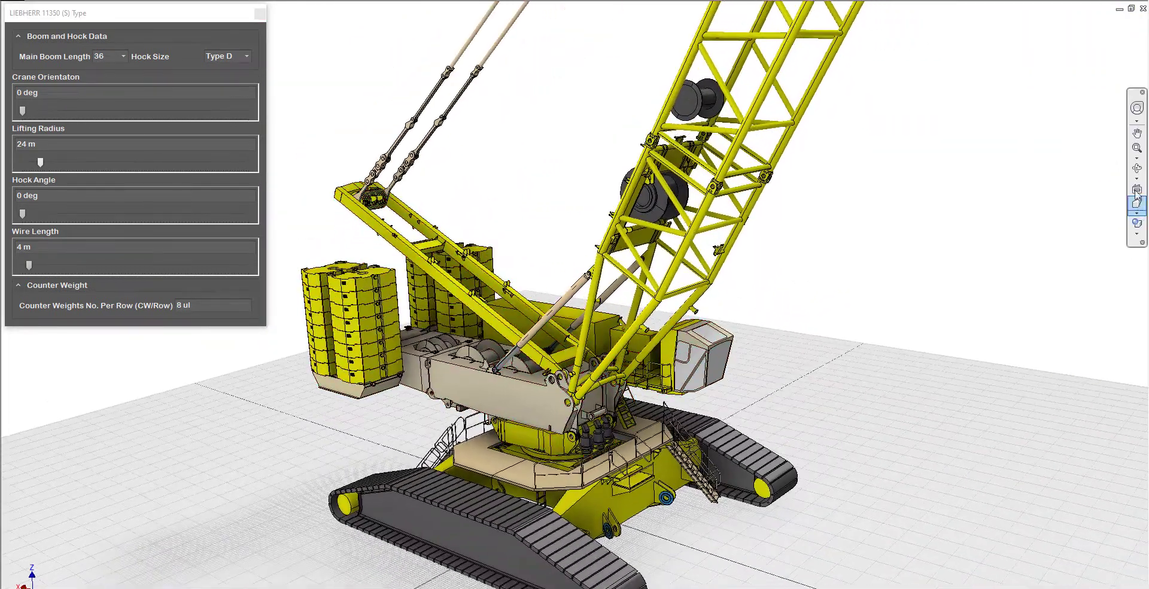
{"action": "left_click", "coordinate": [1136, 172]}
{"action": "left_click_drag", "start_coordinate": [584, 377], "coordinate": [640, 365]}
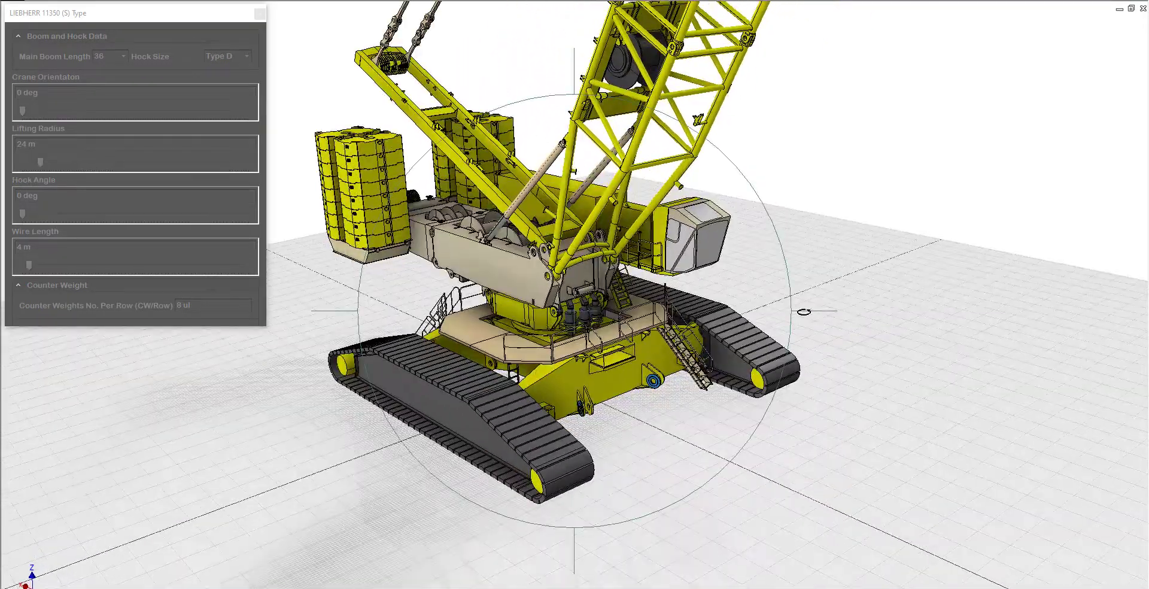
{"action": "left_click_drag", "start_coordinate": [803, 313], "coordinate": [829, 318]}
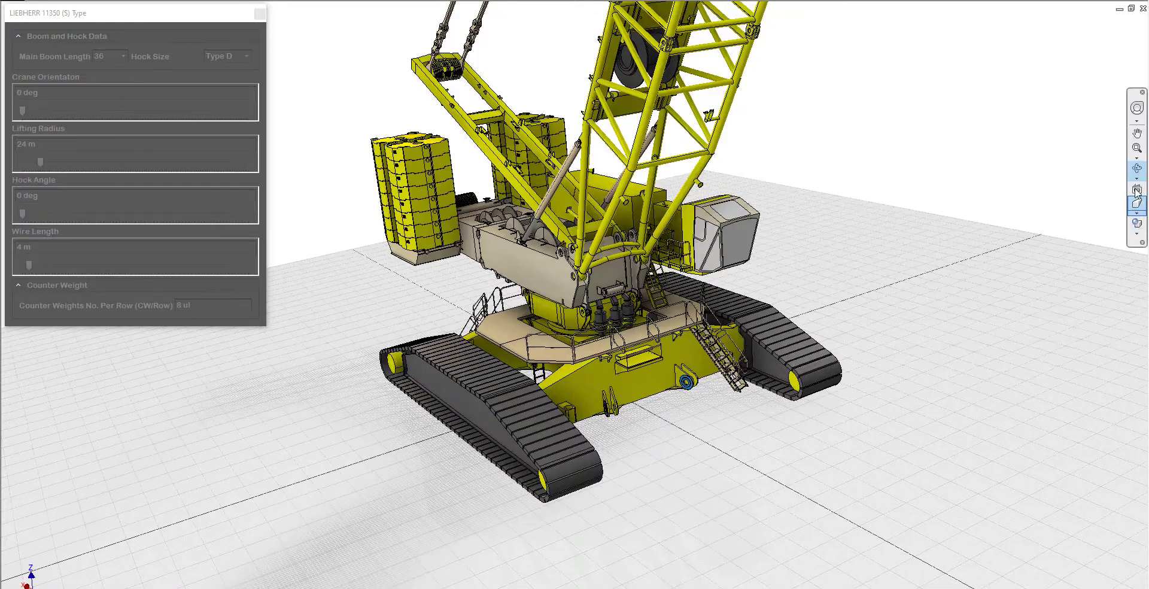
{"action": "left_click", "coordinate": [1136, 178]}
{"action": "left_click", "coordinate": [1087, 203]}
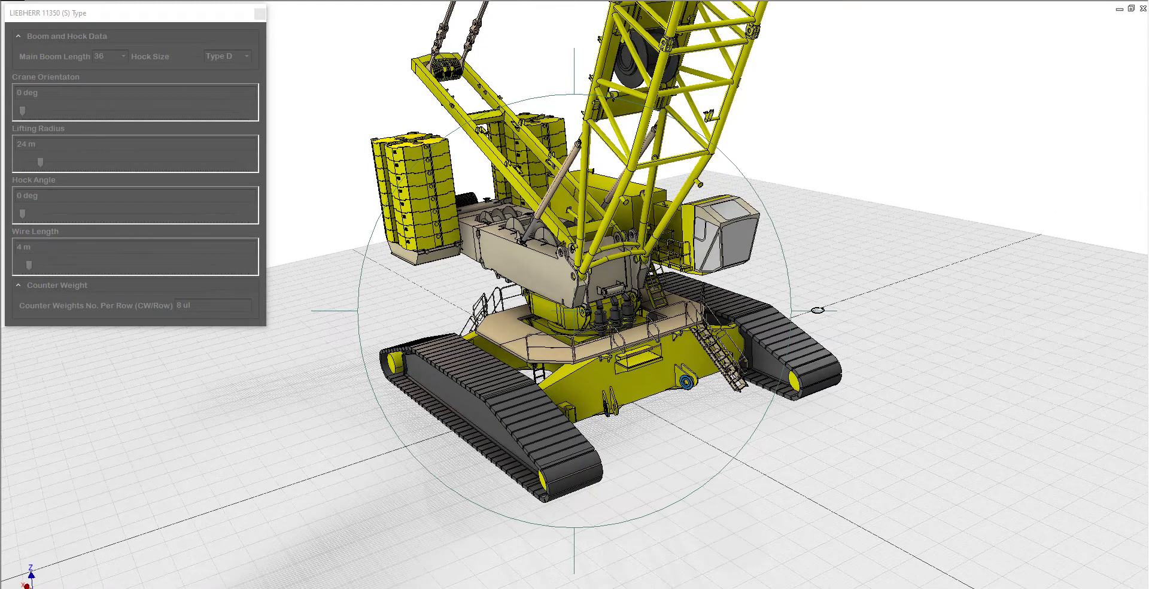
{"action": "left_click_drag", "start_coordinate": [837, 311], "coordinate": [855, 333]}
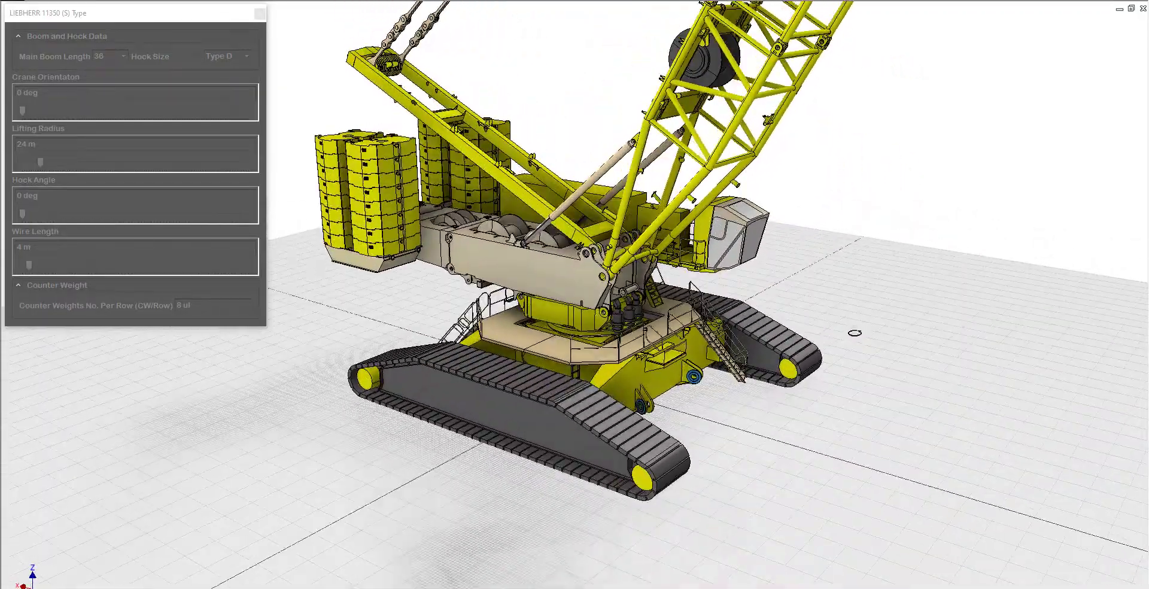
{"action": "left_click_drag", "start_coordinate": [587, 297], "coordinate": [623, 312]}
{"action": "right_click", "coordinate": [623, 304]}
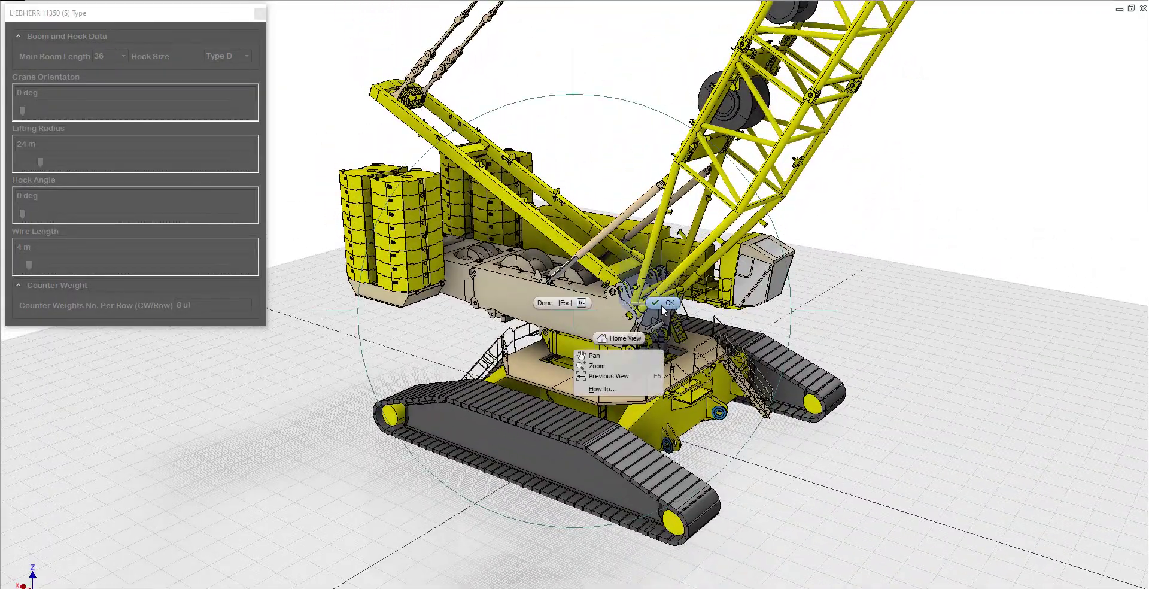
{"action": "left_click", "coordinate": [662, 304]}
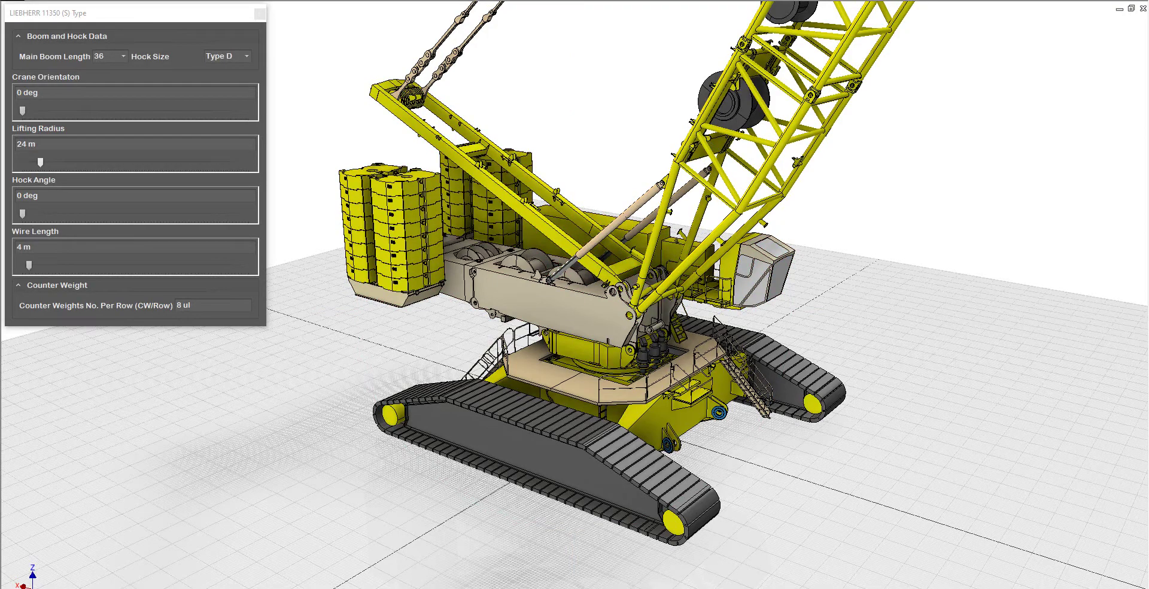